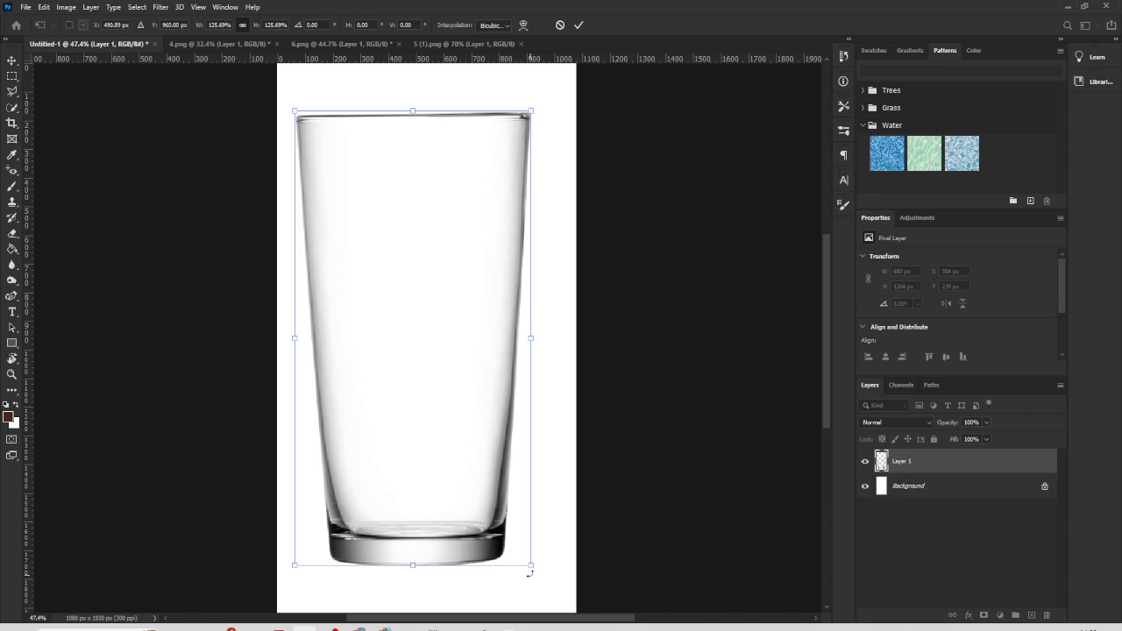
Step: Scale the glass on Layer 1 down to about 101% and place it in the lower part of the canvas
{"action": "left_click_drag", "start_coordinate": [530, 568], "coordinate": [458, 479]}
{"action": "left_click_drag", "start_coordinate": [443, 437], "coordinate": [471, 521]}
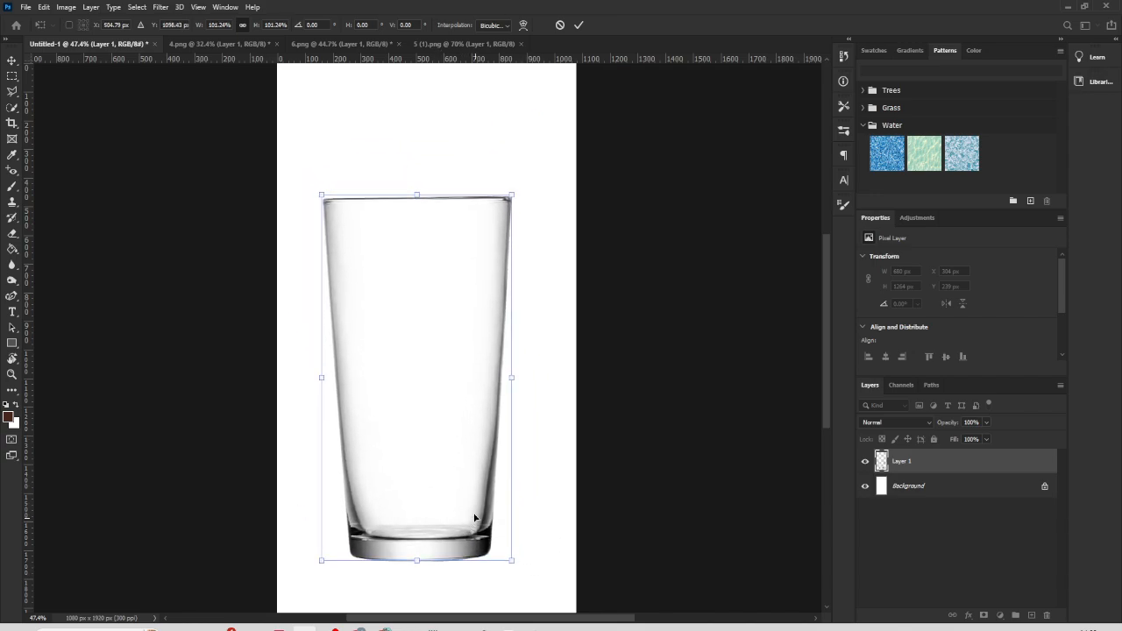
{"action": "key", "text": "Return"}
Step: Add a new layer above the glass and name it rec
{"action": "left_click", "coordinate": [1032, 617]}
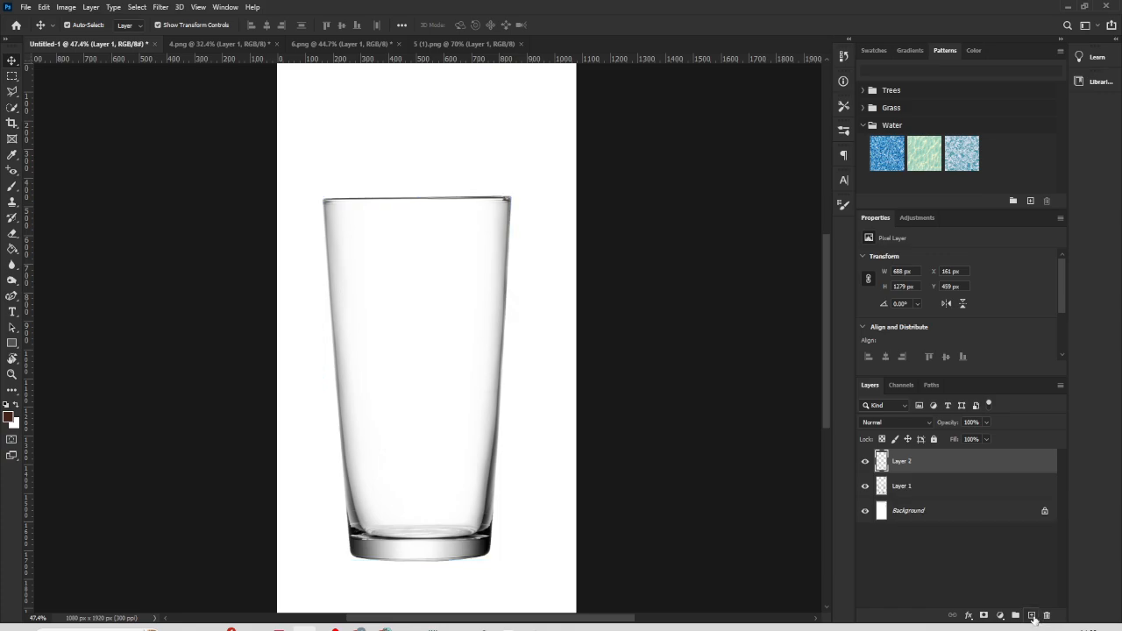
{"action": "double_click", "coordinate": [902, 461]}
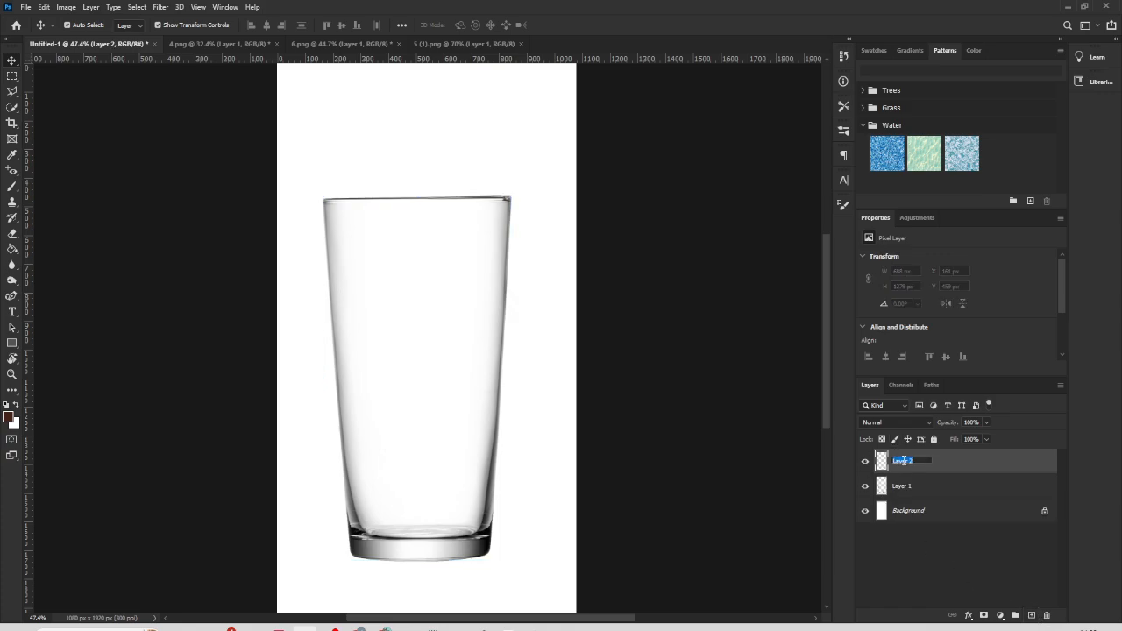
{"action": "type", "text": "rec"}
{"action": "key", "text": "Return"}
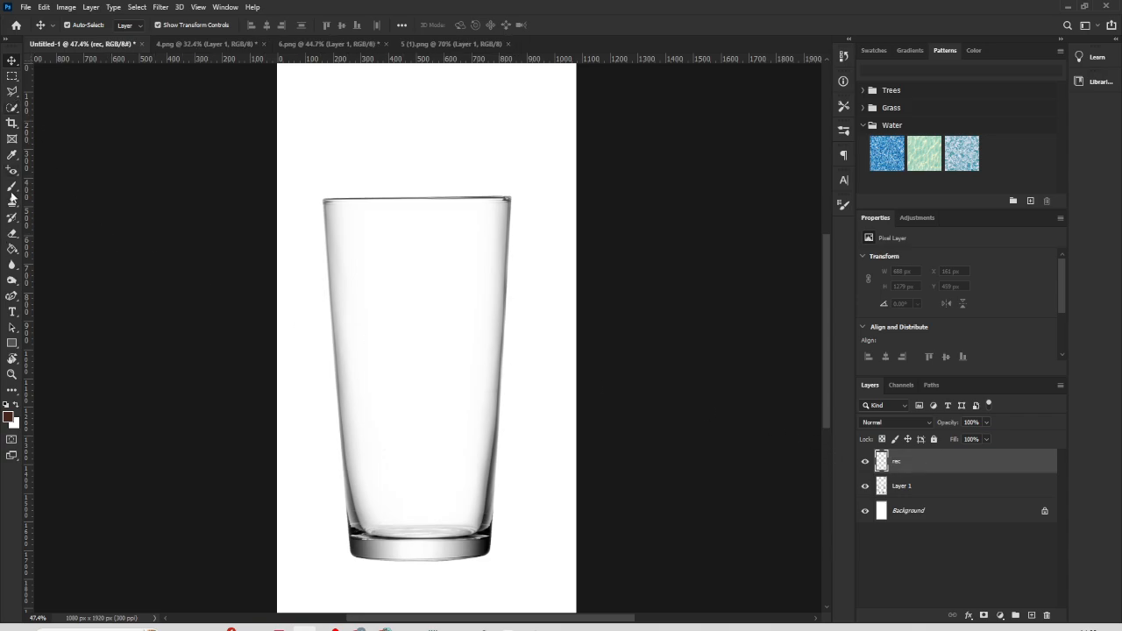
Step: Draw a dark brown rectangle about 687 by 1211 px over the glass on the rec layer and place that layer below Layer 1
{"action": "left_click", "coordinate": [15, 345]}
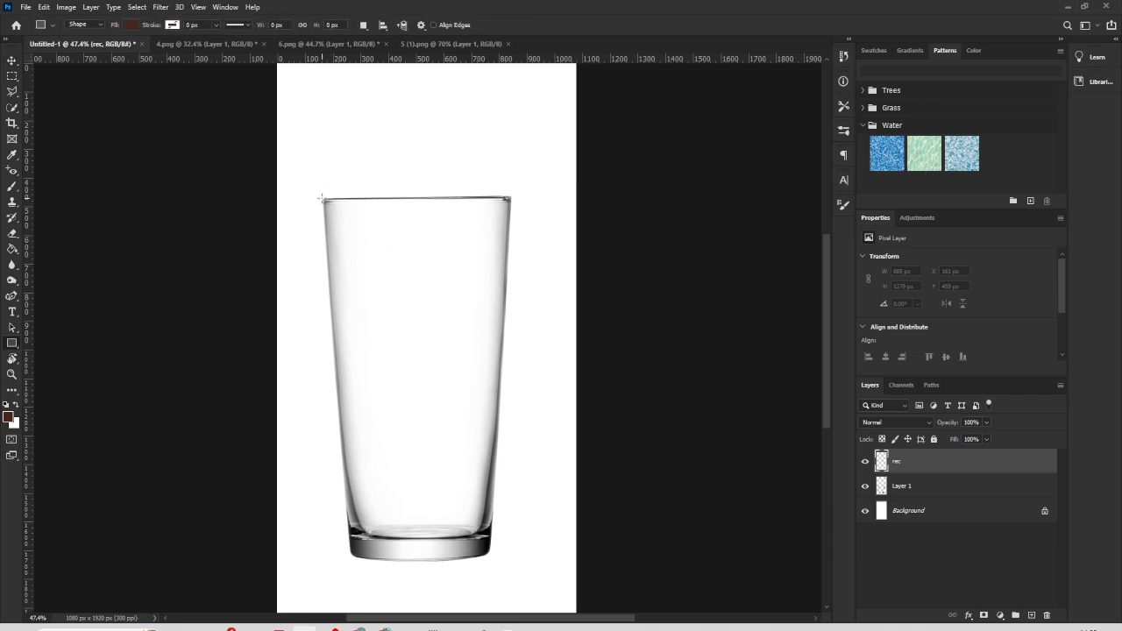
{"action": "left_click_drag", "start_coordinate": [321, 198], "coordinate": [513, 545]}
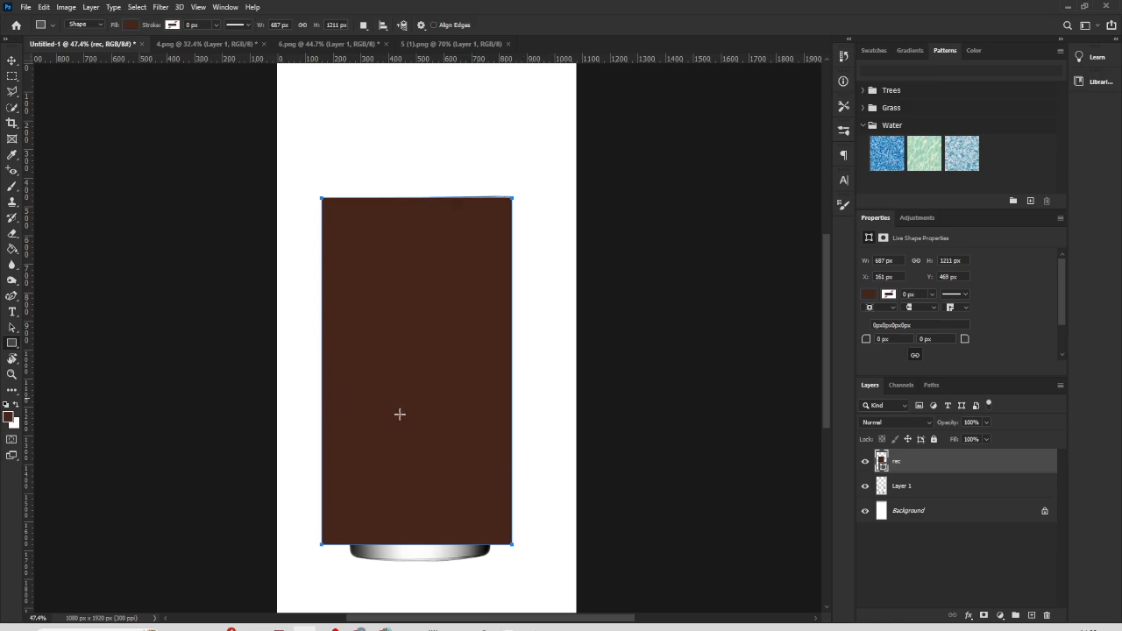
{"action": "left_click", "coordinate": [938, 488]}
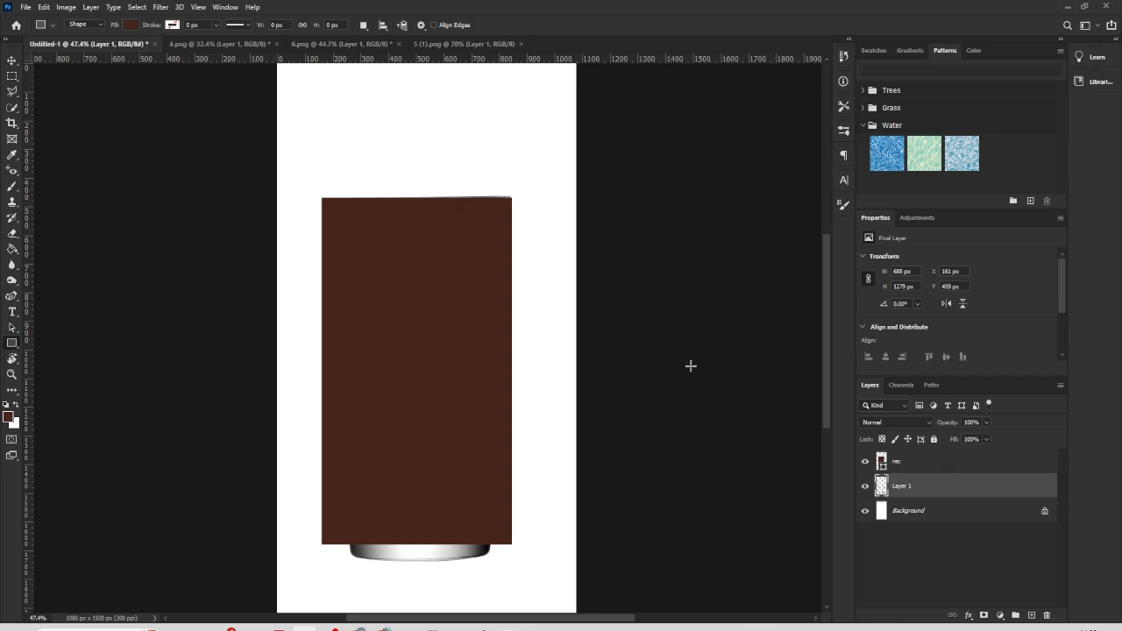
{"action": "left_click_drag", "start_coordinate": [905, 460], "coordinate": [914, 503]}
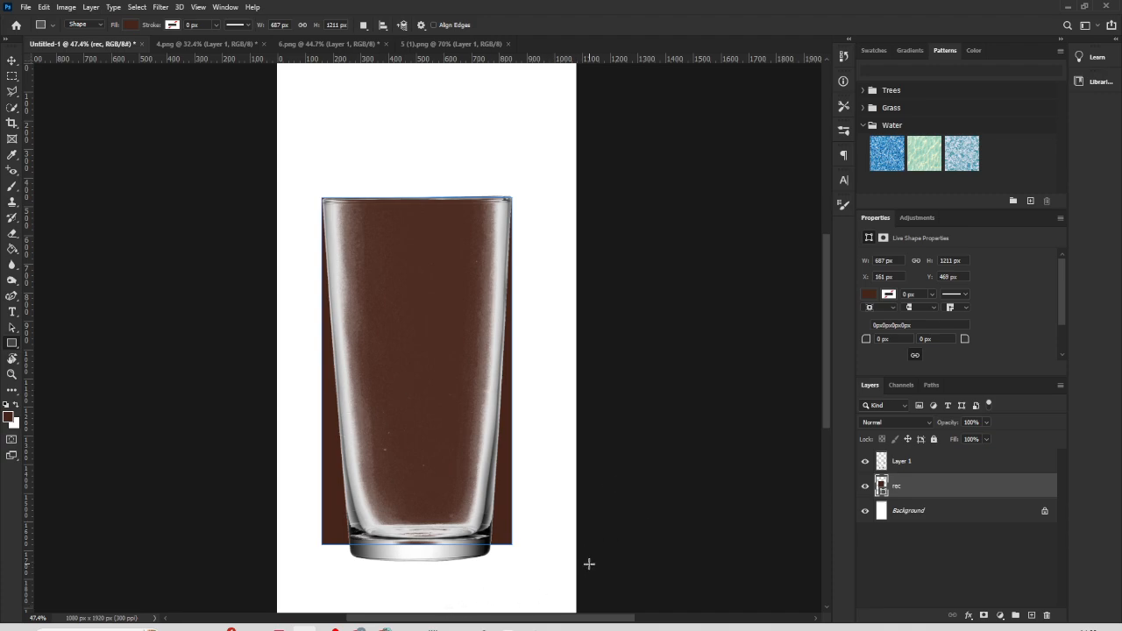
Step: Stretch the rec rectangle down to the glass's base, about 1269 px high, and convert it to a smart object
{"action": "key", "text": "ctrl+t"}
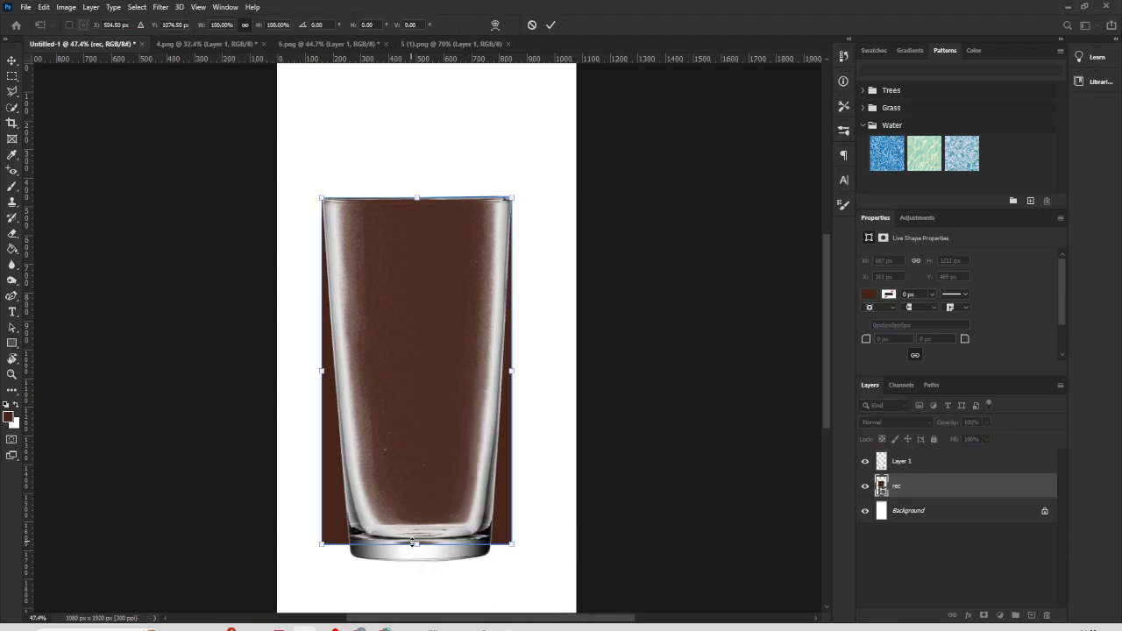
{"action": "left_click_drag", "start_coordinate": [418, 543], "coordinate": [417, 560]}
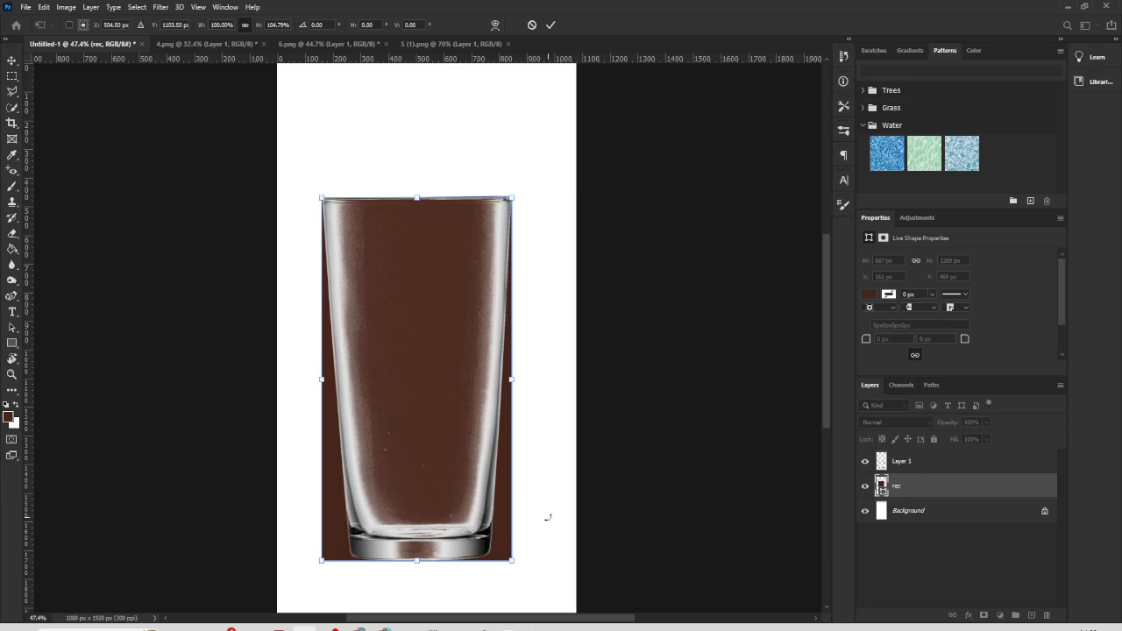
{"action": "left_click", "coordinate": [915, 484]}
{"action": "right_click", "coordinate": [966, 488]}
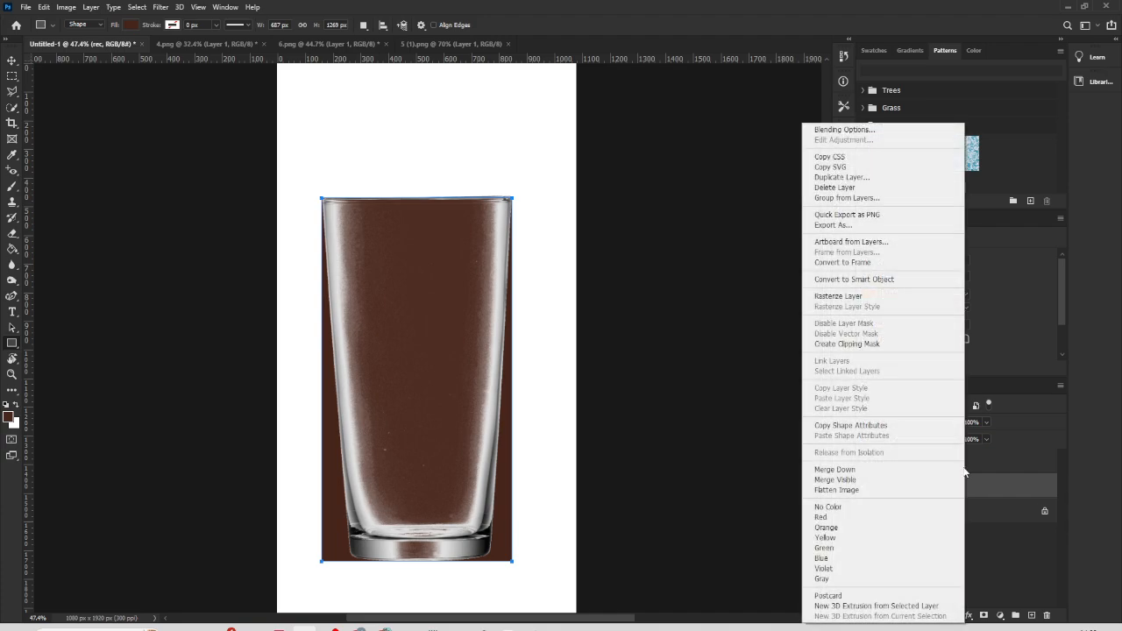
{"action": "left_click", "coordinate": [881, 280]}
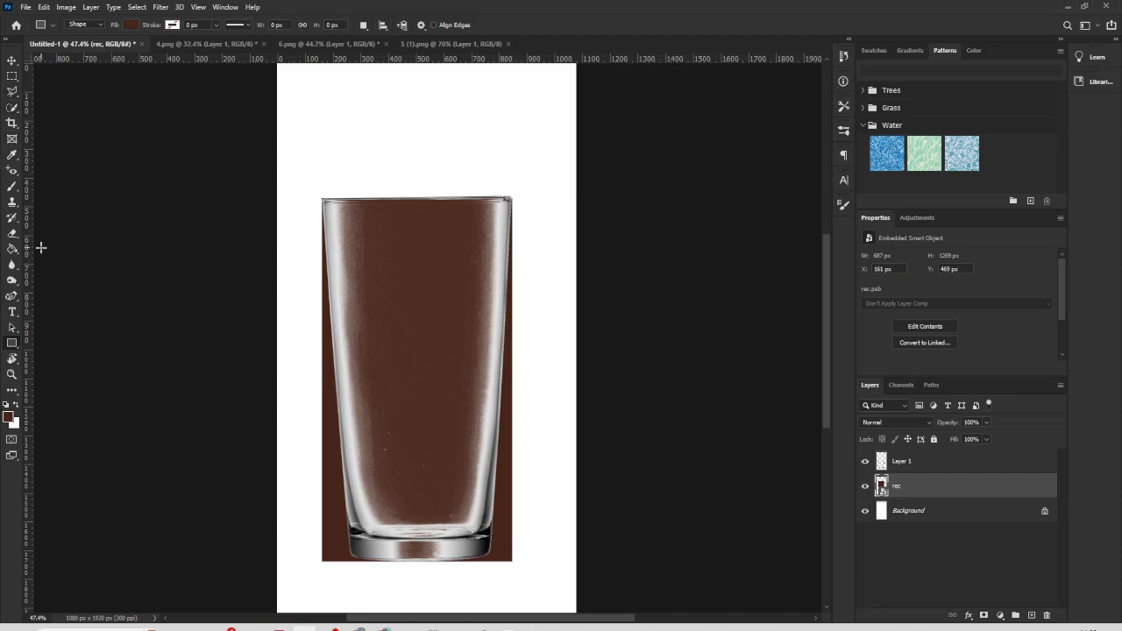
Step: Rasterize the rec layer and erase the brown areas that stick out beyond both sides of the glass
{"action": "key", "text": "e"}
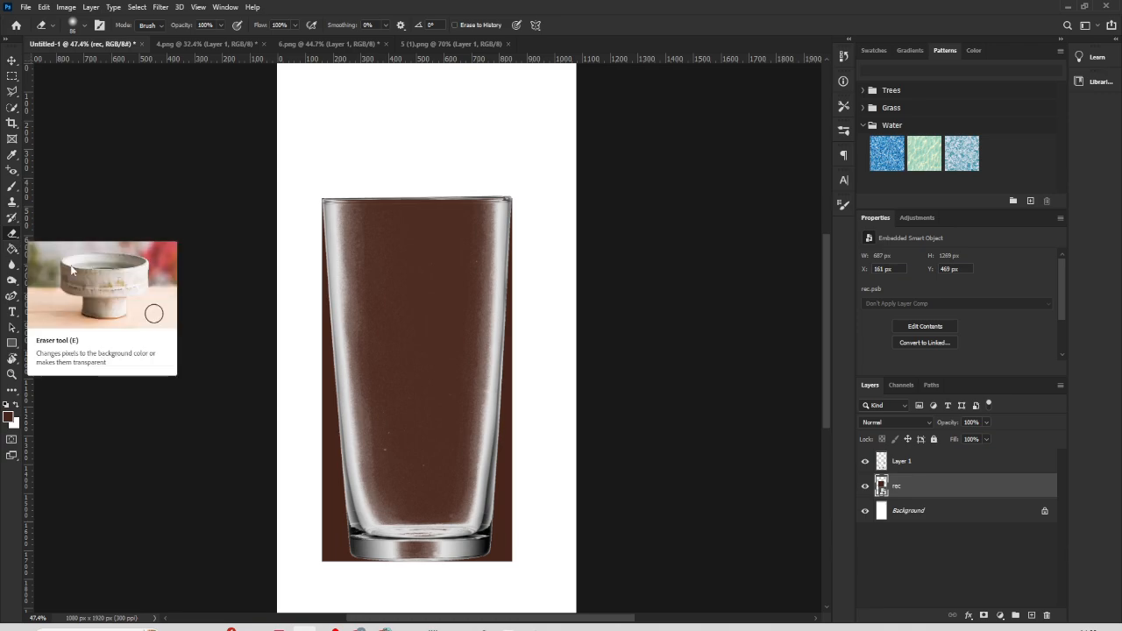
{"action": "left_click", "coordinate": [337, 507]}
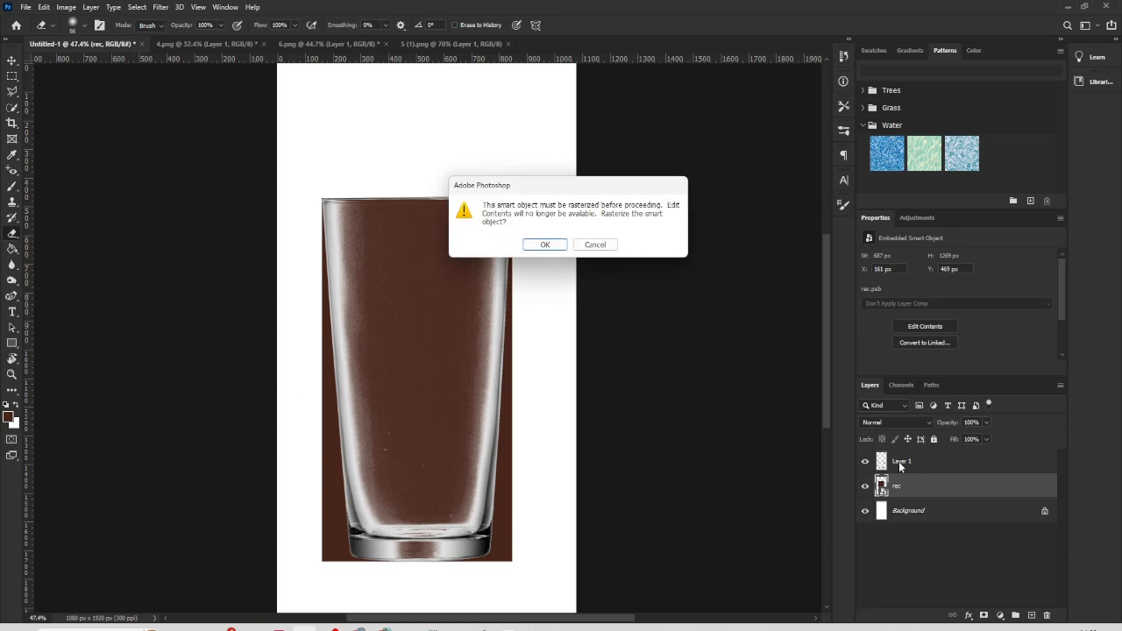
{"action": "left_click", "coordinate": [543, 245]}
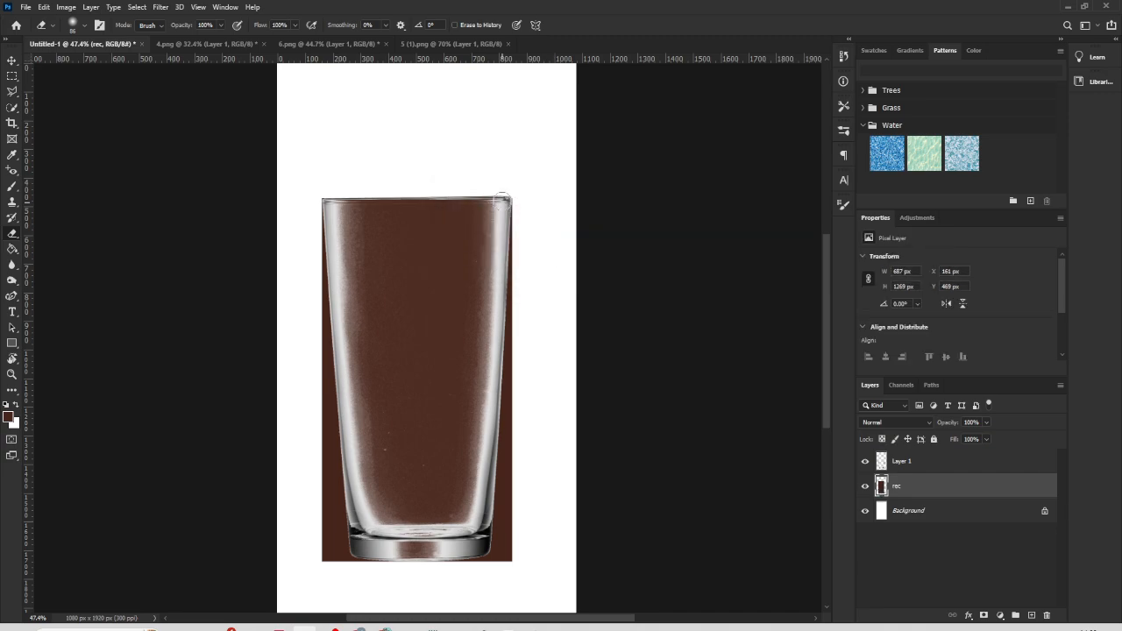
{"action": "mouse_move", "coordinate": [516, 218]}
{"action": "left_mouse_down"}
{"action": "mouse_move", "coordinate": [504, 426]}
{"action": "mouse_move", "coordinate": [509, 436]}
{"action": "mouse_move", "coordinate": [514, 379]}
{"action": "mouse_move", "coordinate": [516, 581]}
{"action": "mouse_move", "coordinate": [501, 542]}
{"action": "mouse_move", "coordinate": [509, 424]}
{"action": "mouse_move", "coordinate": [511, 521]}
{"action": "mouse_move", "coordinate": [511, 496]}
{"action": "mouse_move", "coordinate": [500, 532]}
{"action": "mouse_move", "coordinate": [489, 564]}
{"action": "left_mouse_up"}
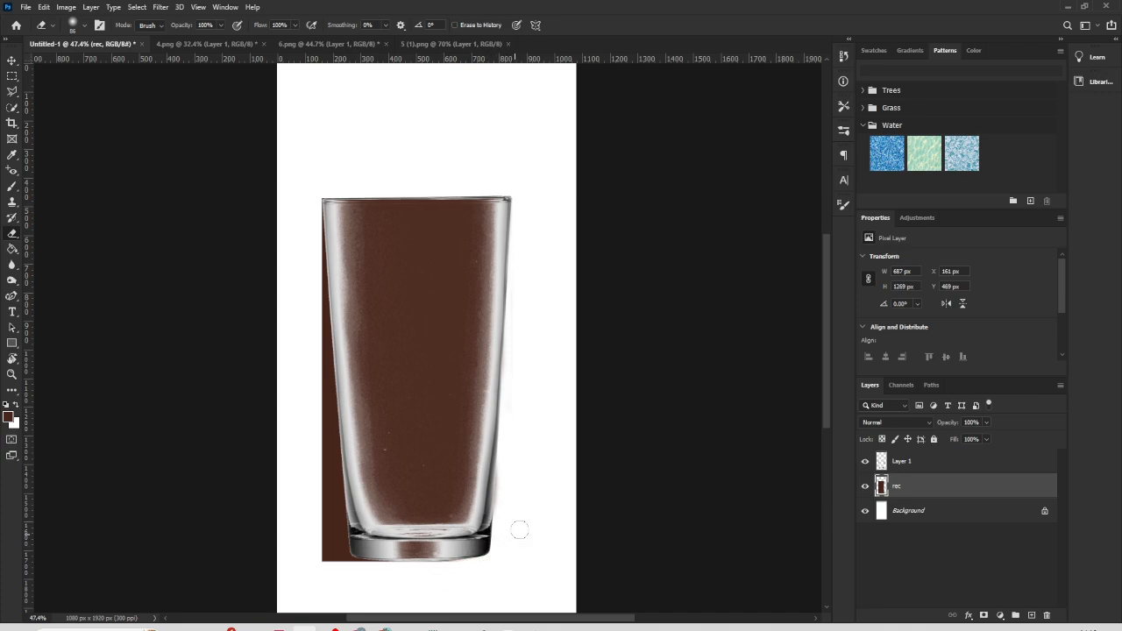
{"action": "mouse_move", "coordinate": [324, 203]}
{"action": "left_mouse_down"}
{"action": "mouse_move", "coordinate": [313, 528]}
{"action": "mouse_move", "coordinate": [310, 441]}
{"action": "mouse_move", "coordinate": [336, 456]}
{"action": "mouse_move", "coordinate": [346, 530]}
{"action": "mouse_move", "coordinate": [330, 483]}
{"action": "left_mouse_up"}
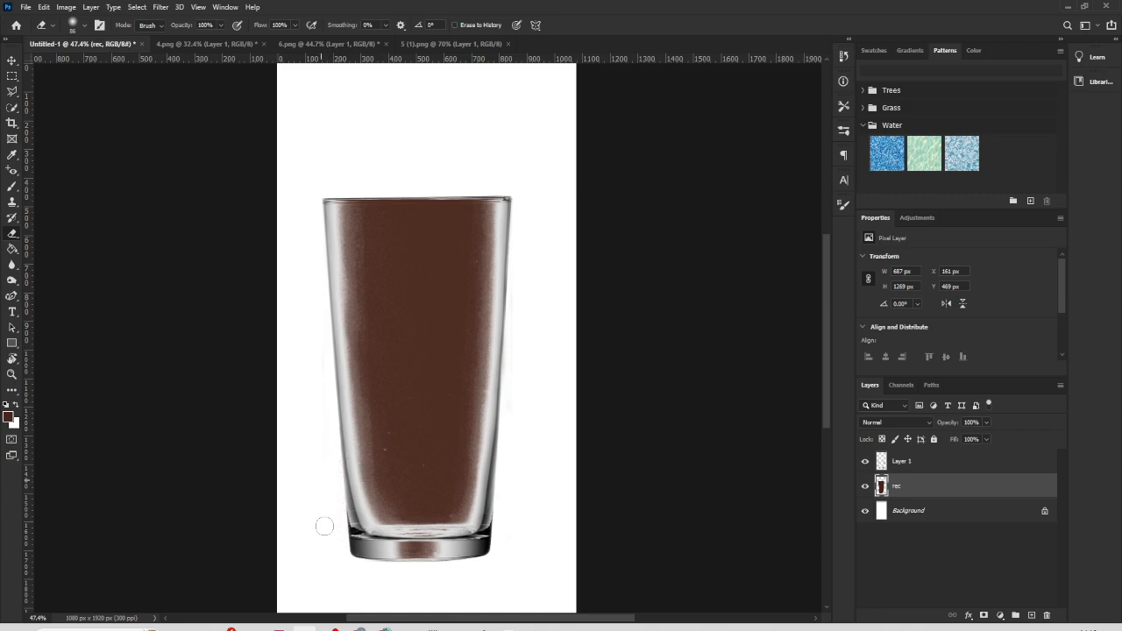
Step: Copy the chocolate splash from 6.png into the Untitled-1 document, between the glass and rec layers
{"action": "left_click", "coordinate": [200, 44]}
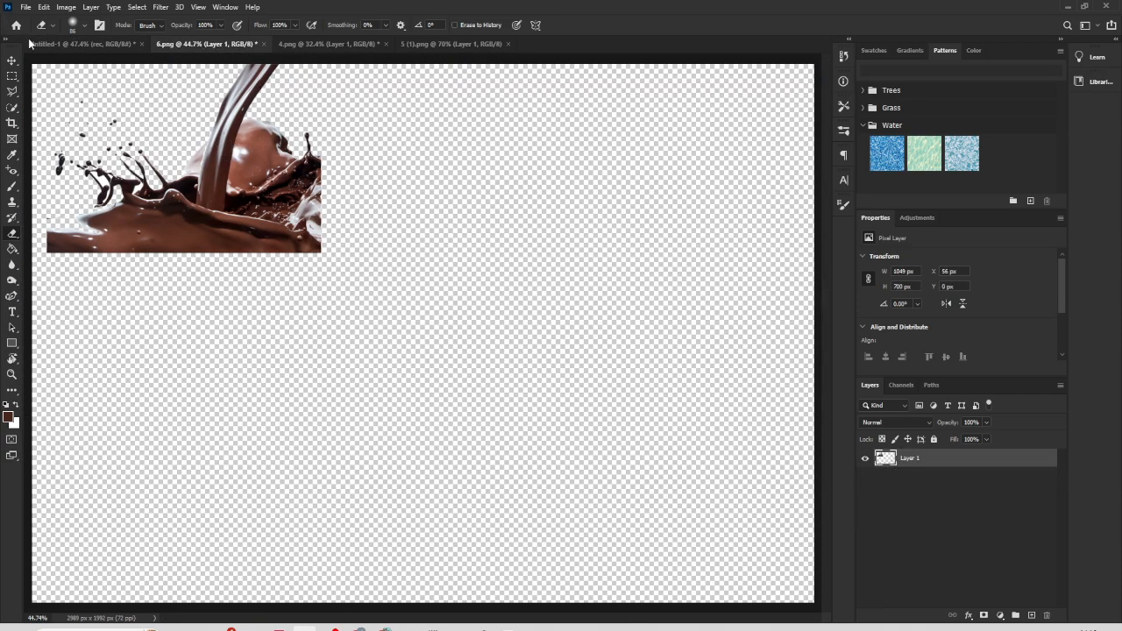
{"action": "left_click", "coordinate": [12, 60]}
{"action": "mouse_move", "coordinate": [263, 198]}
{"action": "left_mouse_down"}
{"action": "mouse_move", "coordinate": [123, 77]}
{"action": "mouse_move", "coordinate": [112, 50]}
{"action": "left_mouse_up"}
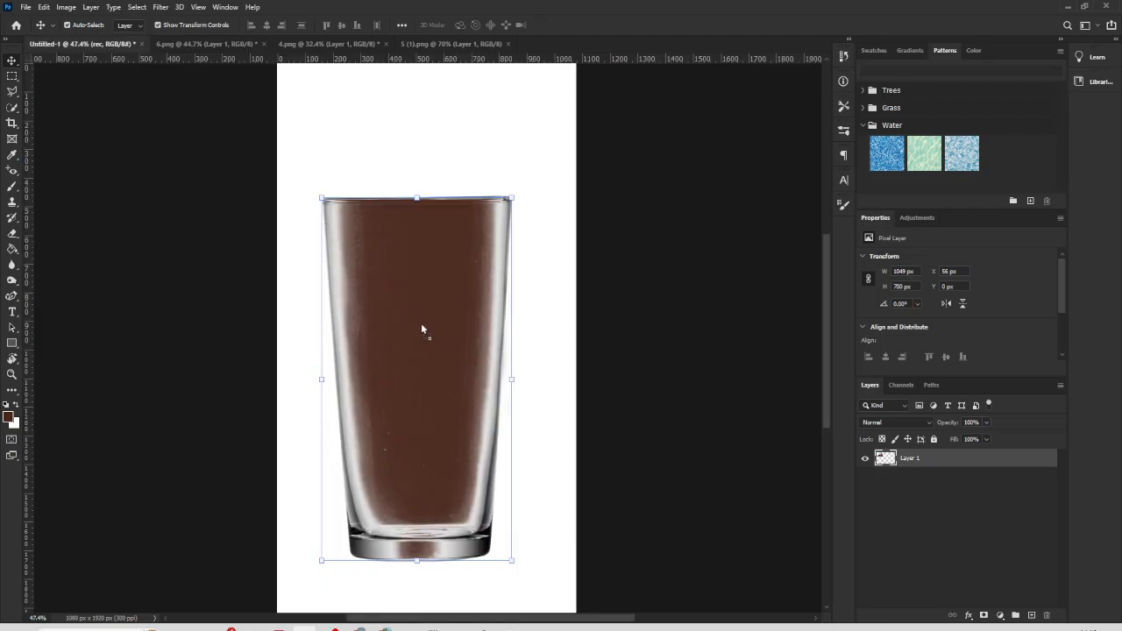
{"action": "left_click_drag", "start_coordinate": [421, 329], "coordinate": [476, 372]}
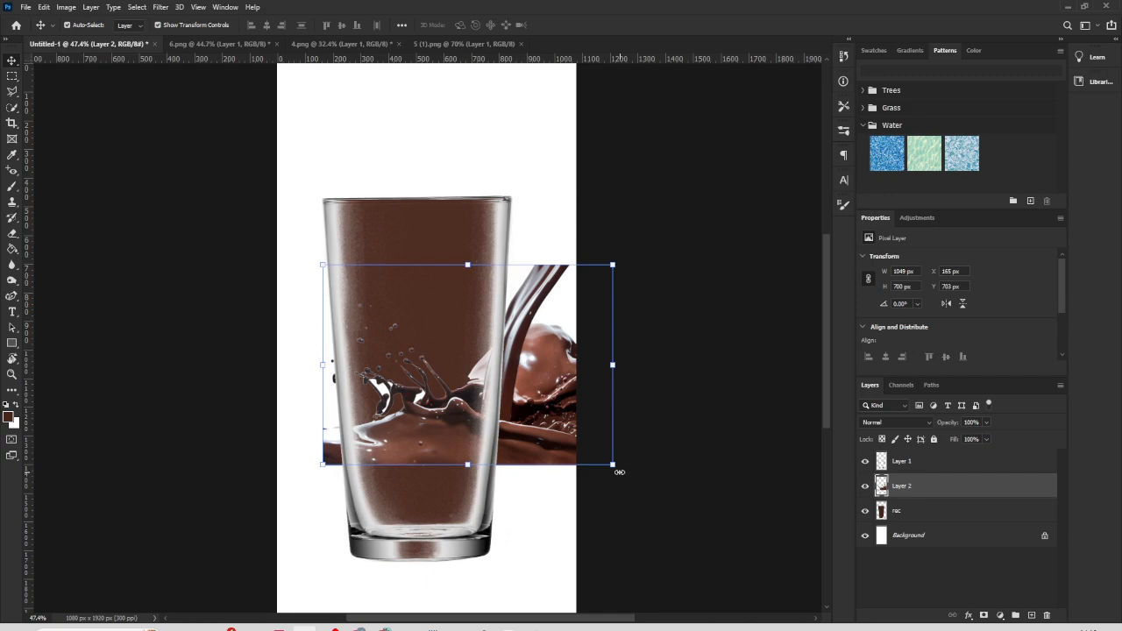
Step: Scale the chocolate splash to about 66% to match the glass's width and set it on the rim
{"action": "left_click_drag", "start_coordinate": [619, 472], "coordinate": [490, 195]}
{"action": "left_click_drag", "start_coordinate": [449, 160], "coordinate": [477, 173]}
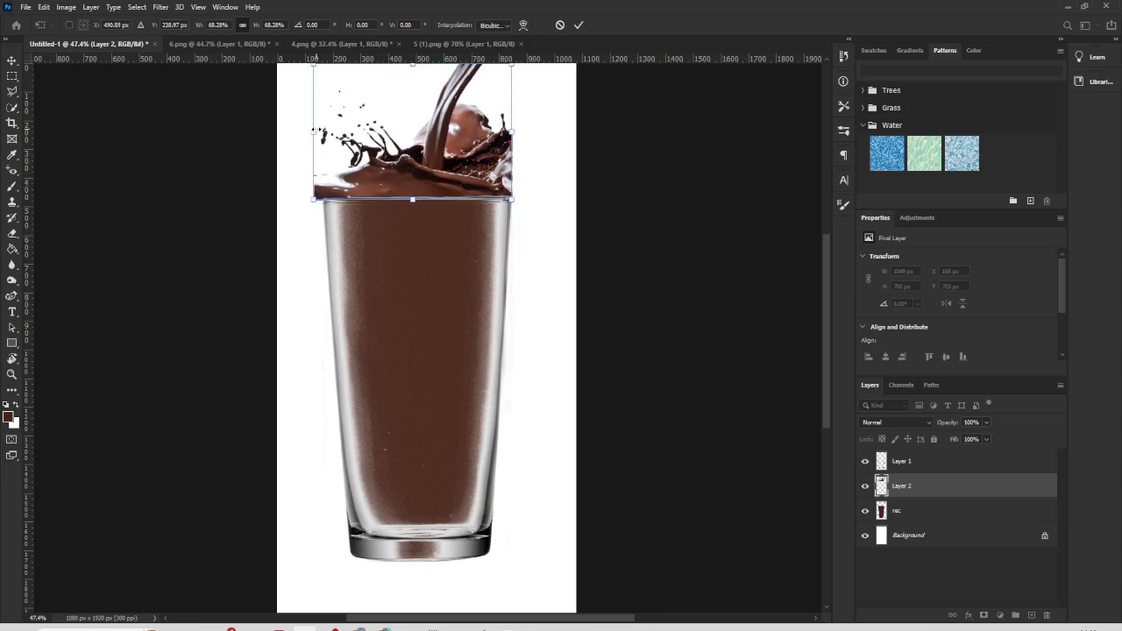
{"action": "left_click_drag", "start_coordinate": [313, 130], "coordinate": [321, 130]}
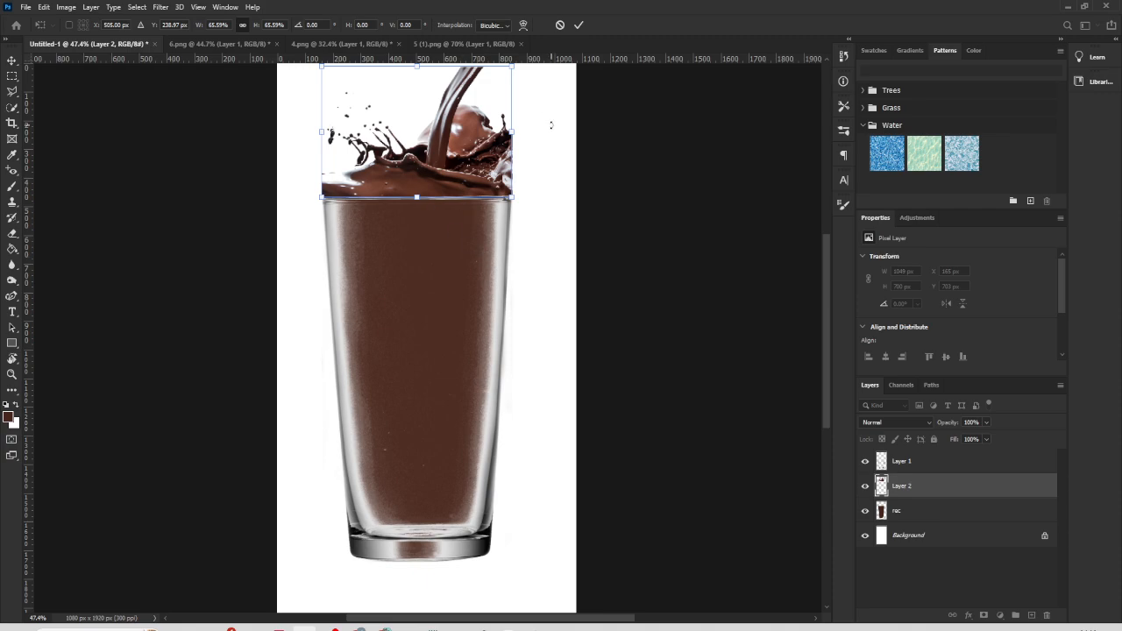
{"action": "left_click", "coordinate": [582, 25]}
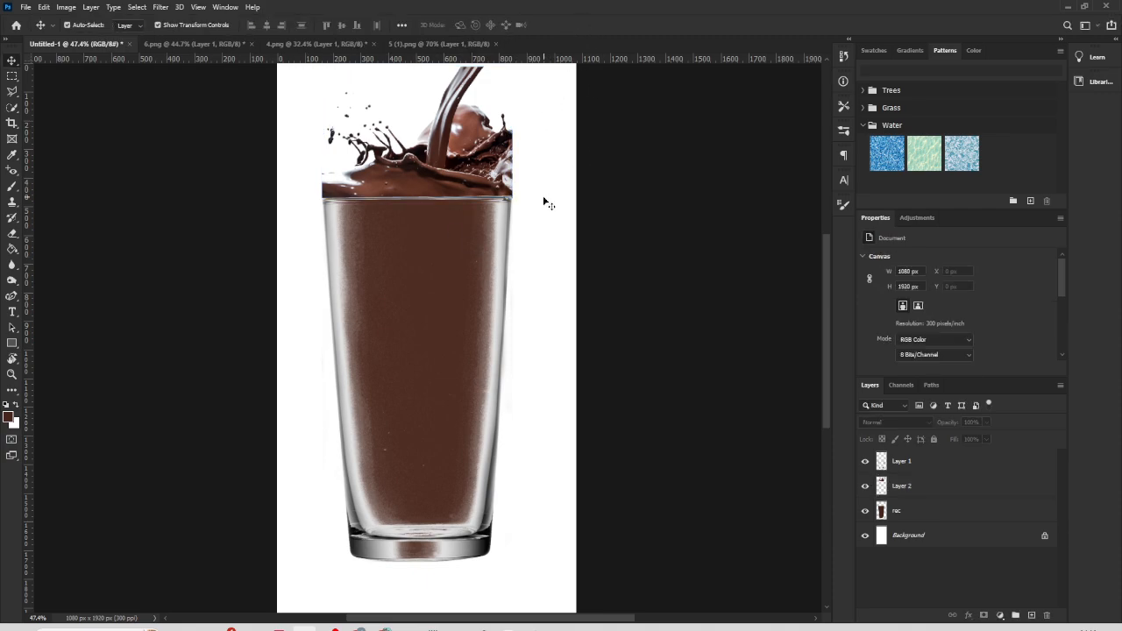
Step: Shrink the chocolate splash slightly to about 677 by 463 px and lower it so its base overlaps the glass rim
{"action": "left_click_drag", "start_coordinate": [514, 198], "coordinate": [511, 196]}
{"action": "left_click_drag", "start_coordinate": [445, 168], "coordinate": [445, 179]}
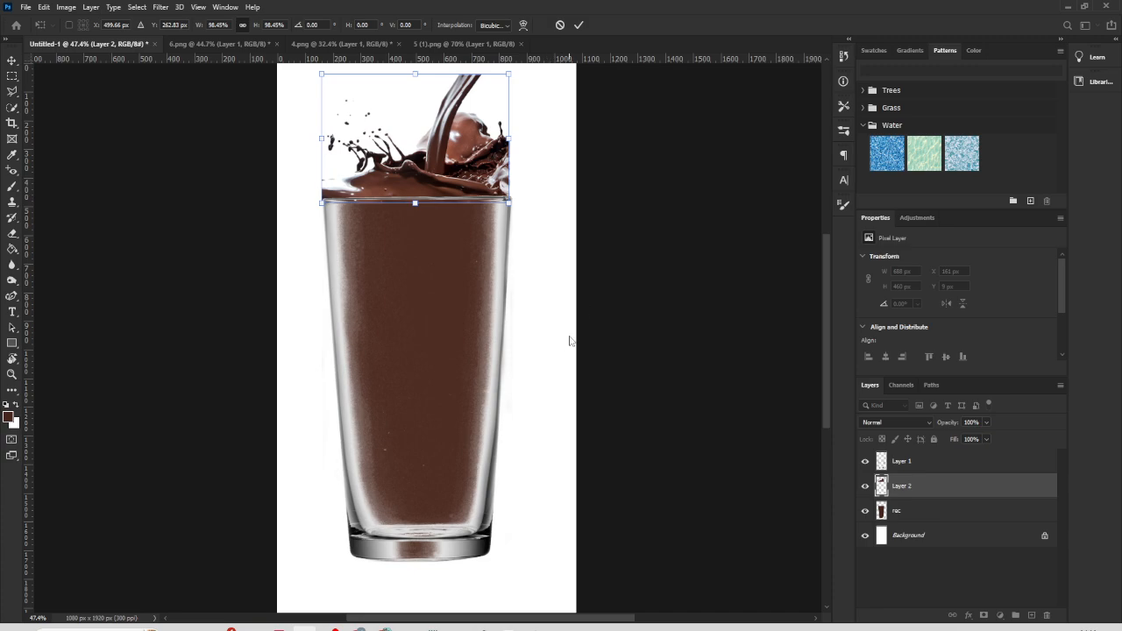
{"action": "key", "text": "Return"}
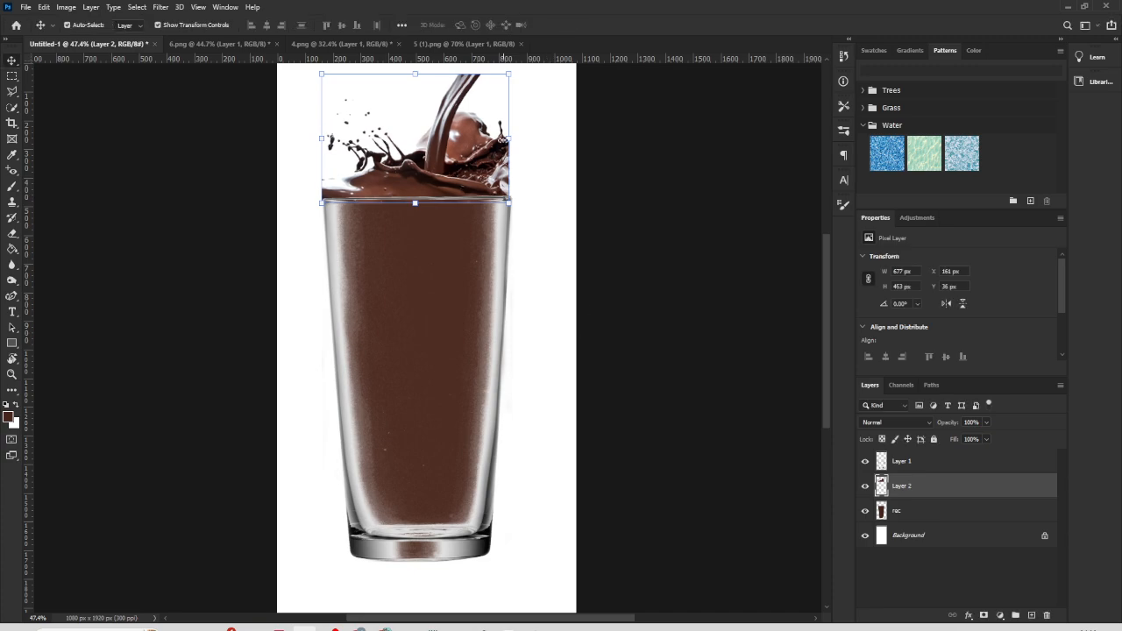
{"action": "left_click", "coordinate": [554, 155]}
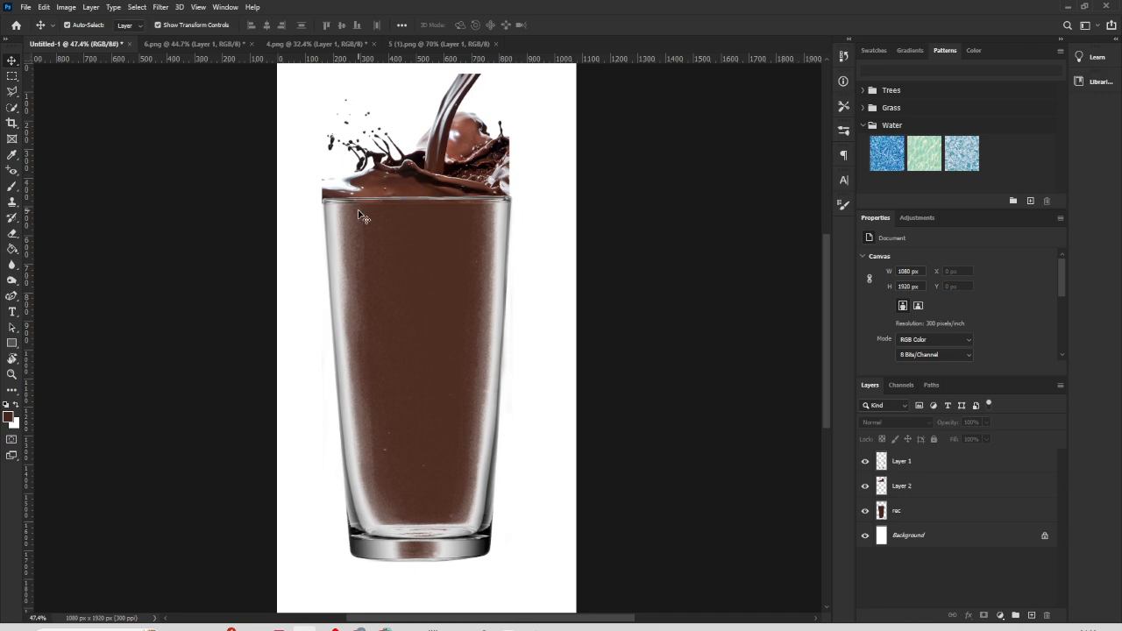
Step: Soften the outer left and right edges of the chocolate splash on Layer 2 with the Blur tool at 50% strength, enlarging the brush
{"action": "left_click", "coordinate": [14, 266]}
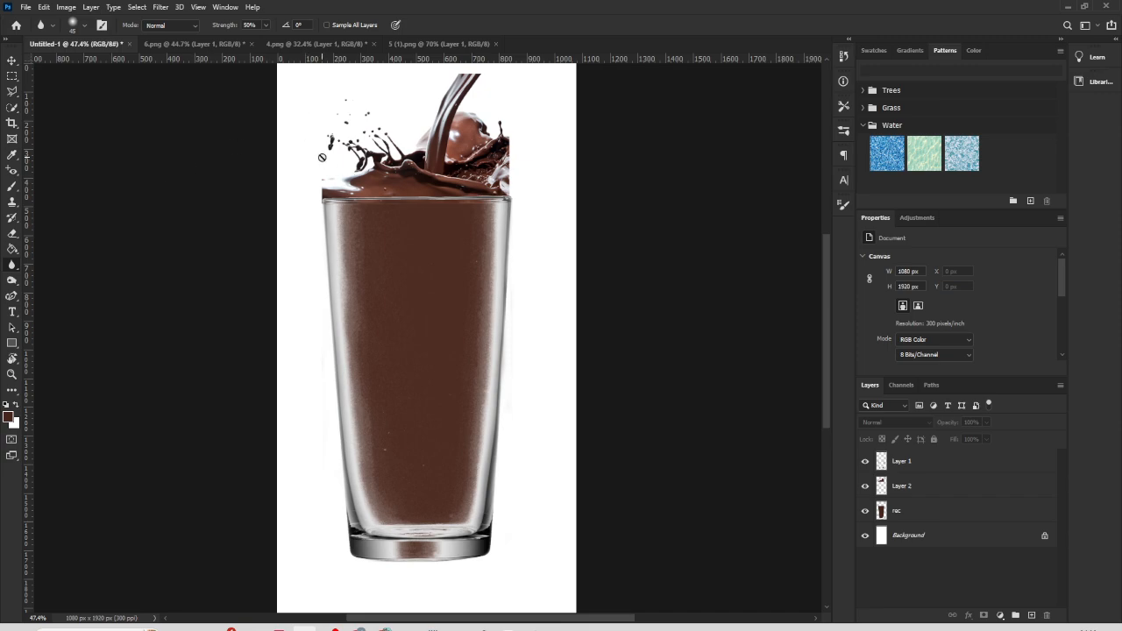
{"action": "left_click", "coordinate": [366, 186]}
{"action": "left_click", "coordinate": [549, 235]}
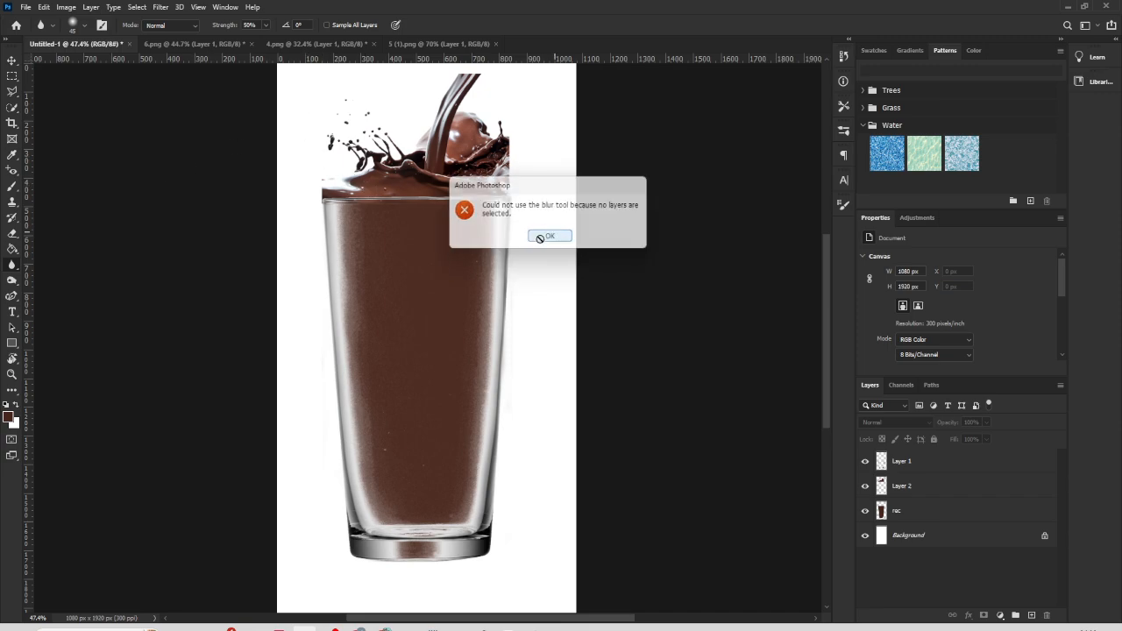
{"action": "left_click", "coordinate": [931, 463]}
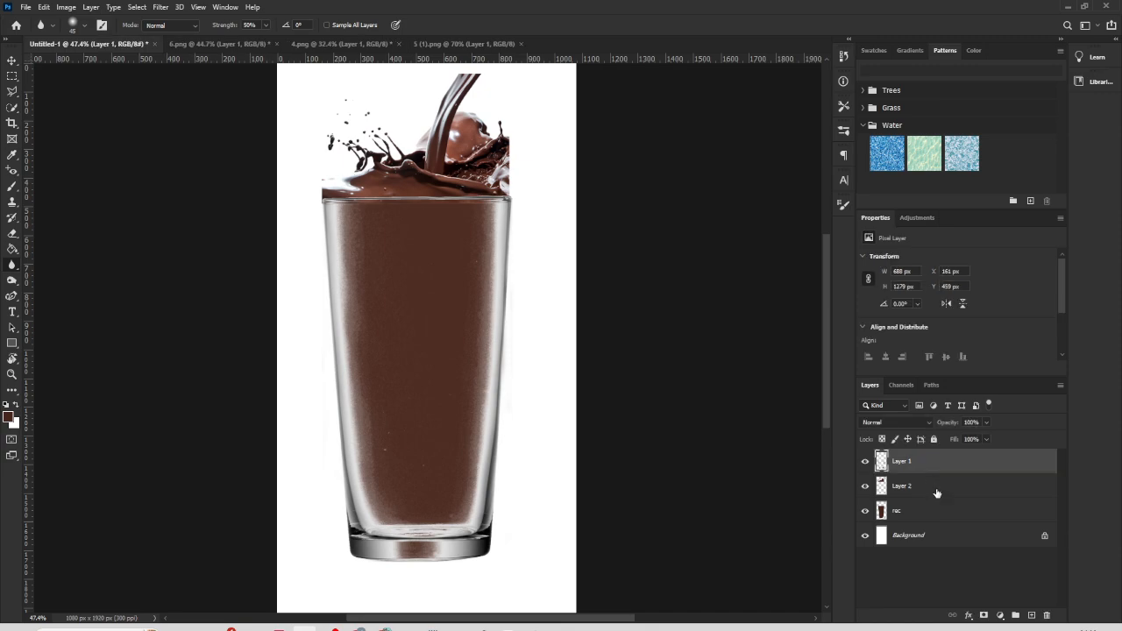
{"action": "left_click", "coordinate": [935, 489]}
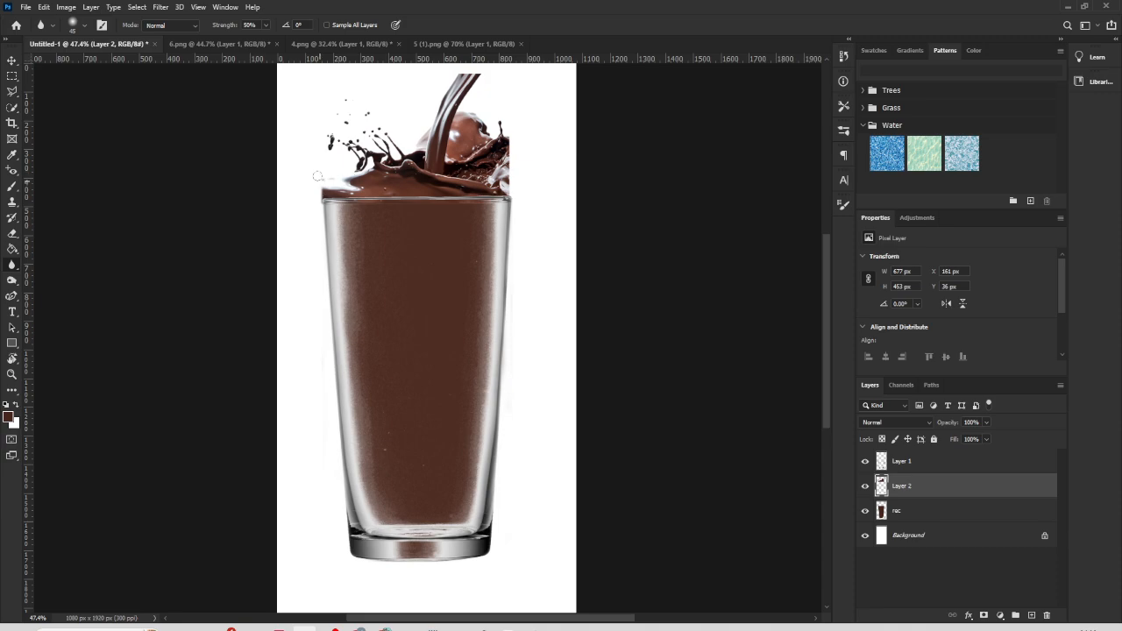
{"action": "left_click_drag", "start_coordinate": [318, 176], "coordinate": [316, 172]}
{"action": "key", "text": "]"}
{"action": "key", "text": "]"}
{"action": "key", "text": "]"}
{"action": "key", "text": "]"}
{"action": "mouse_move", "coordinate": [506, 185]}
{"action": "left_mouse_down"}
{"action": "mouse_move", "coordinate": [515, 173]}
{"action": "mouse_move", "coordinate": [514, 206]}
{"action": "mouse_move", "coordinate": [503, 171]}
{"action": "left_mouse_up"}
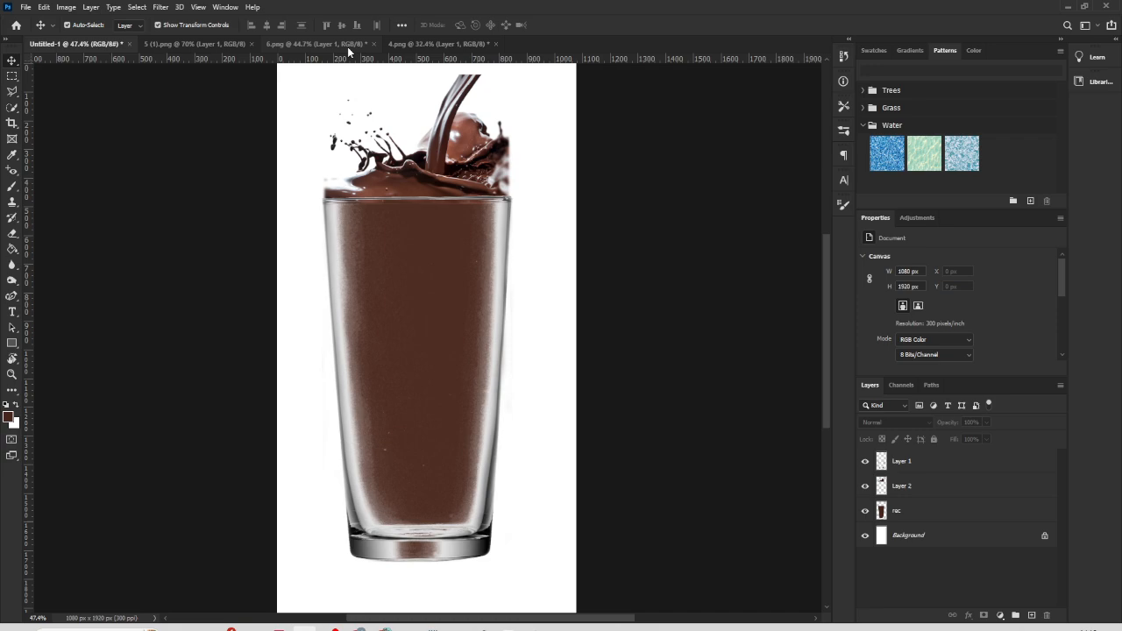
Step: Copy the stack of chocolate-covered strawberries from 4.png into the Untitled-1 document above the glass
{"action": "left_click", "coordinate": [347, 47]}
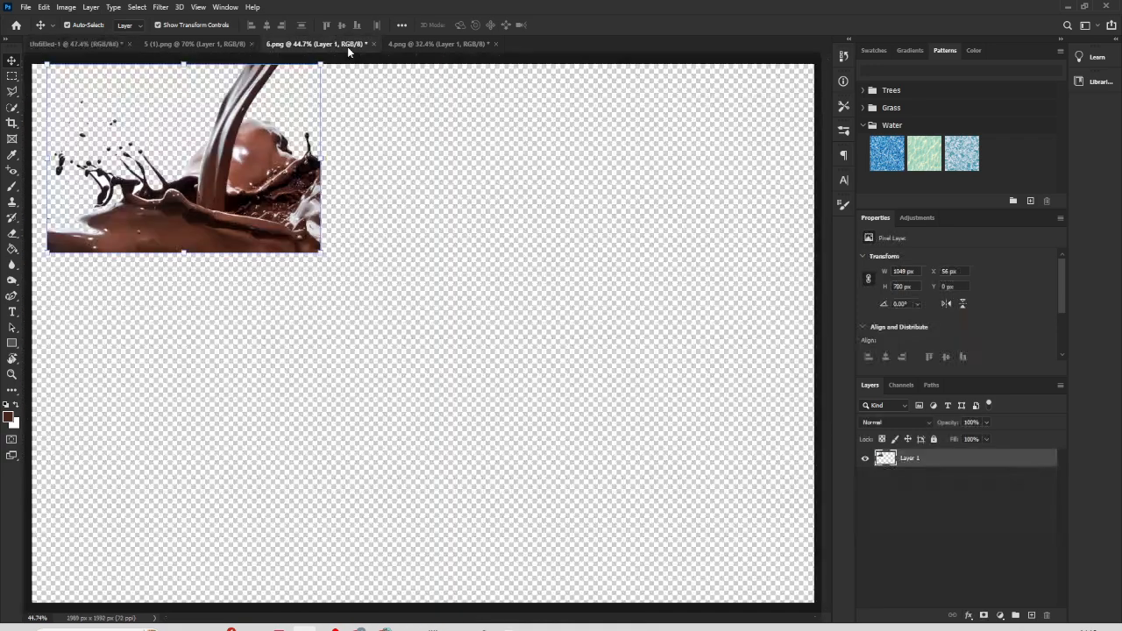
{"action": "left_click", "coordinate": [211, 43]}
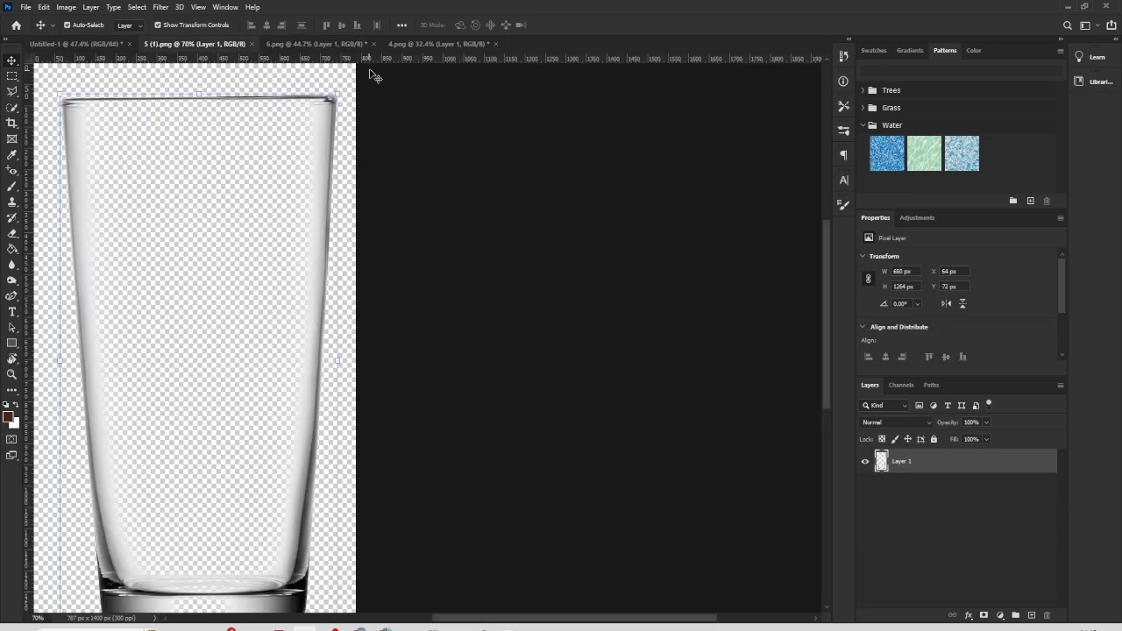
{"action": "left_click", "coordinate": [427, 44]}
{"action": "left_click_drag", "start_coordinate": [250, 172], "coordinate": [401, 242]}
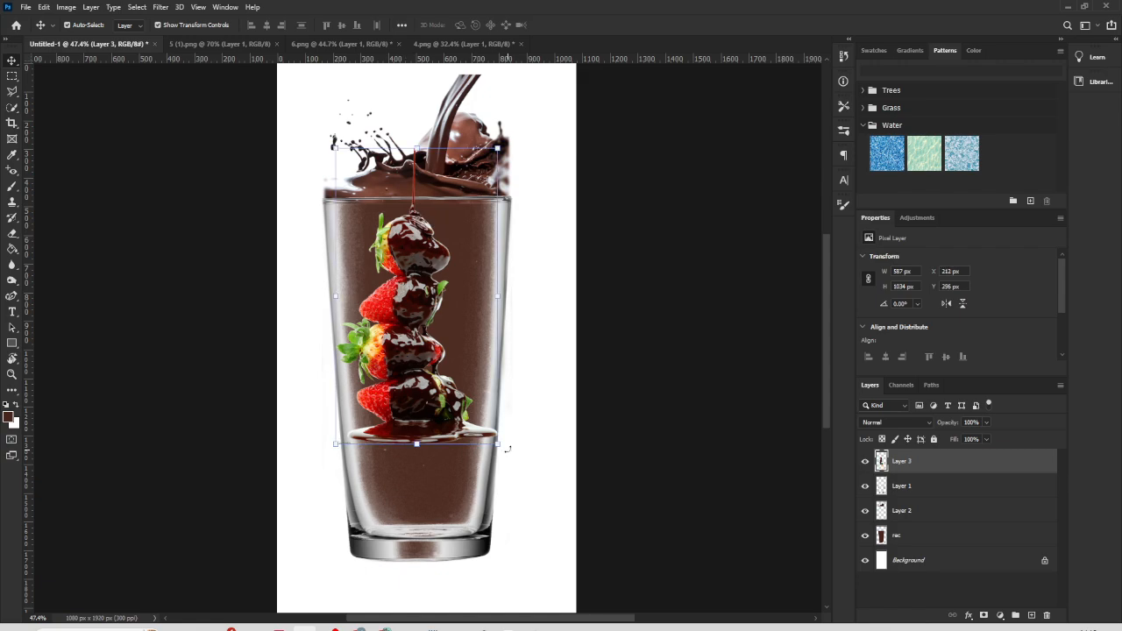
Step: Enlarge the strawberry stack on Layer 3 to about 713 by 1499 px so it spans the glass from splash to base
{"action": "left_click_drag", "start_coordinate": [499, 443], "coordinate": [524, 488]}
{"action": "left_click_drag", "start_coordinate": [445, 460], "coordinate": [441, 494]}
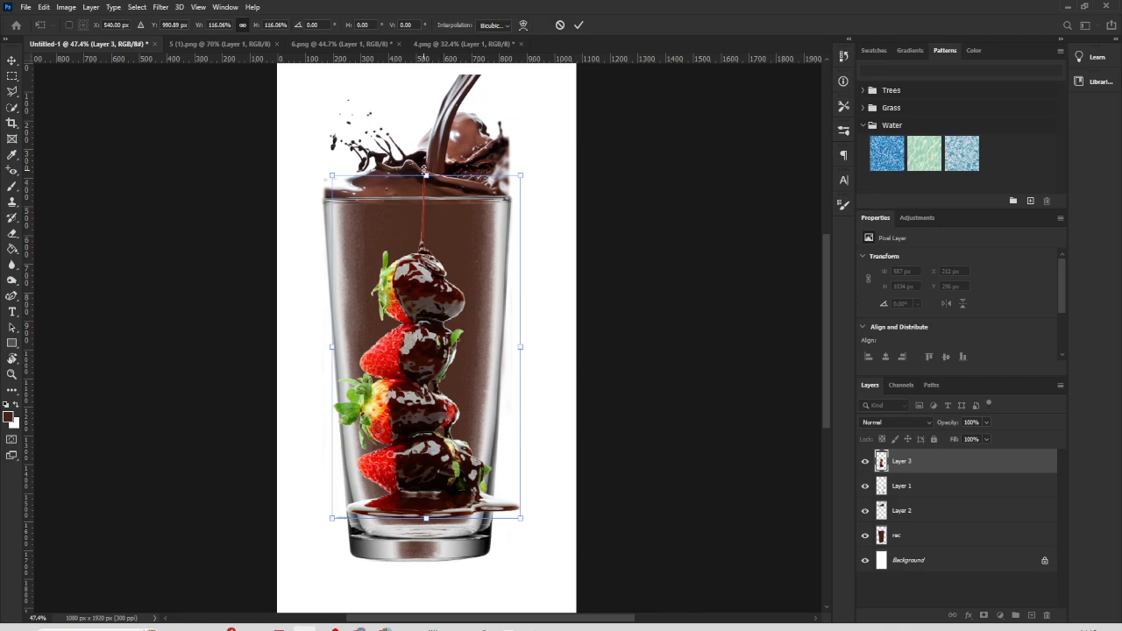
{"action": "left_click_drag", "start_coordinate": [425, 172], "coordinate": [425, 156]}
{"action": "left_click_drag", "start_coordinate": [432, 307], "coordinate": [422, 295]}
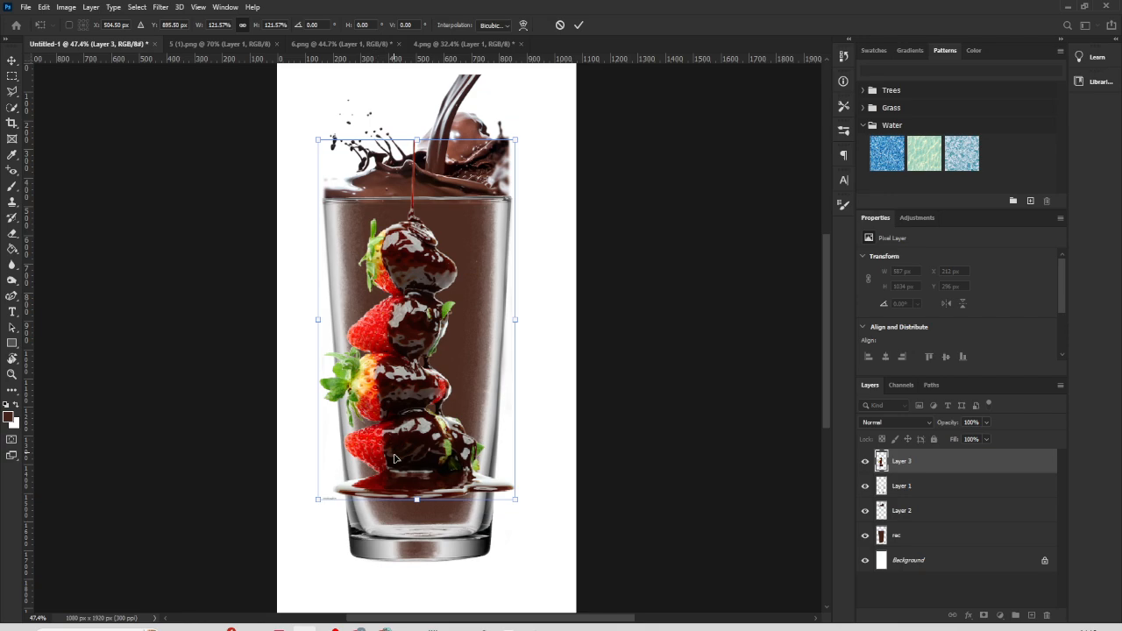
{"action": "left_click_drag", "start_coordinate": [418, 502], "coordinate": [420, 550]}
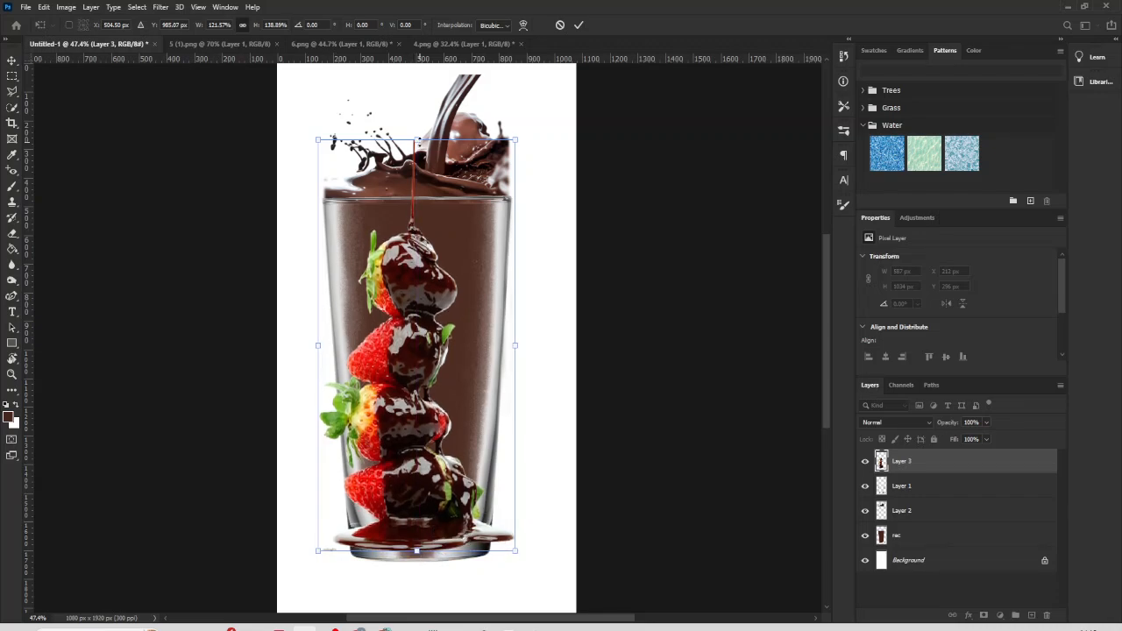
{"action": "left_click_drag", "start_coordinate": [419, 142], "coordinate": [418, 121]}
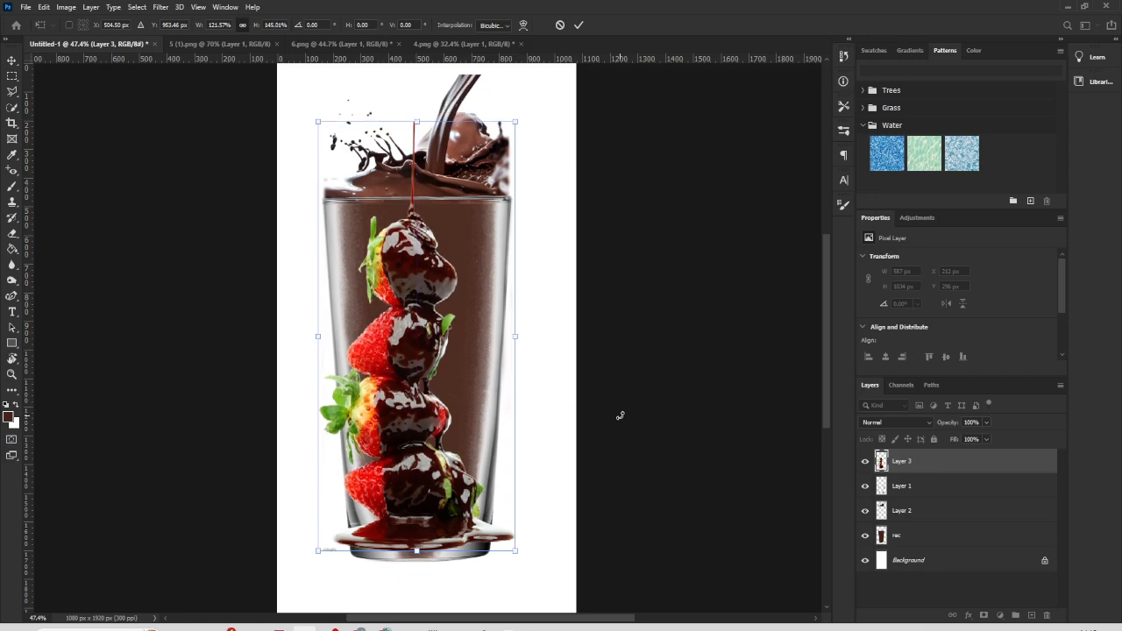
{"action": "left_click", "coordinate": [579, 25]}
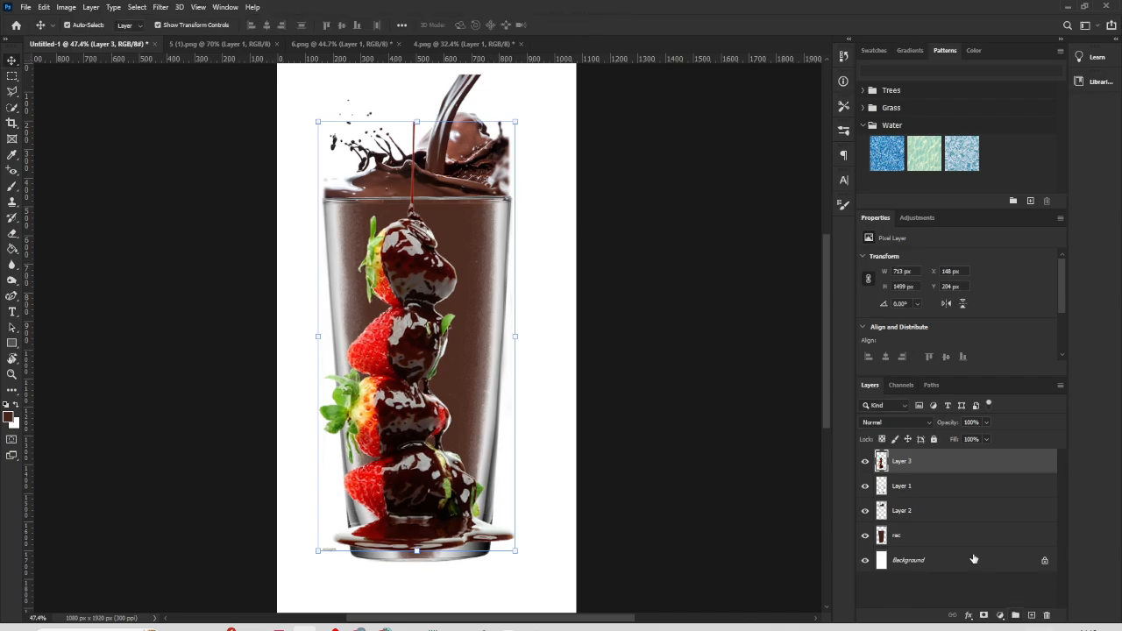
Step: Blend Layer 3 into the glass with Blend If, splitting the underlying layer's white point to the dark end and setting its black point to 45
{"action": "right_click", "coordinate": [935, 458]}
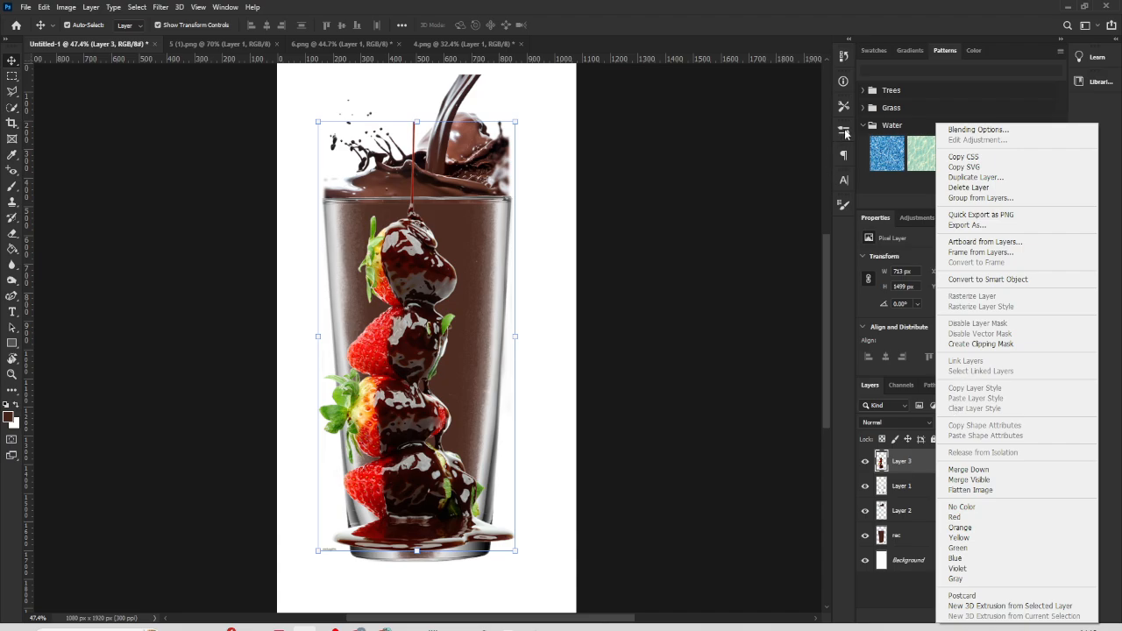
{"action": "left_click", "coordinate": [977, 129]}
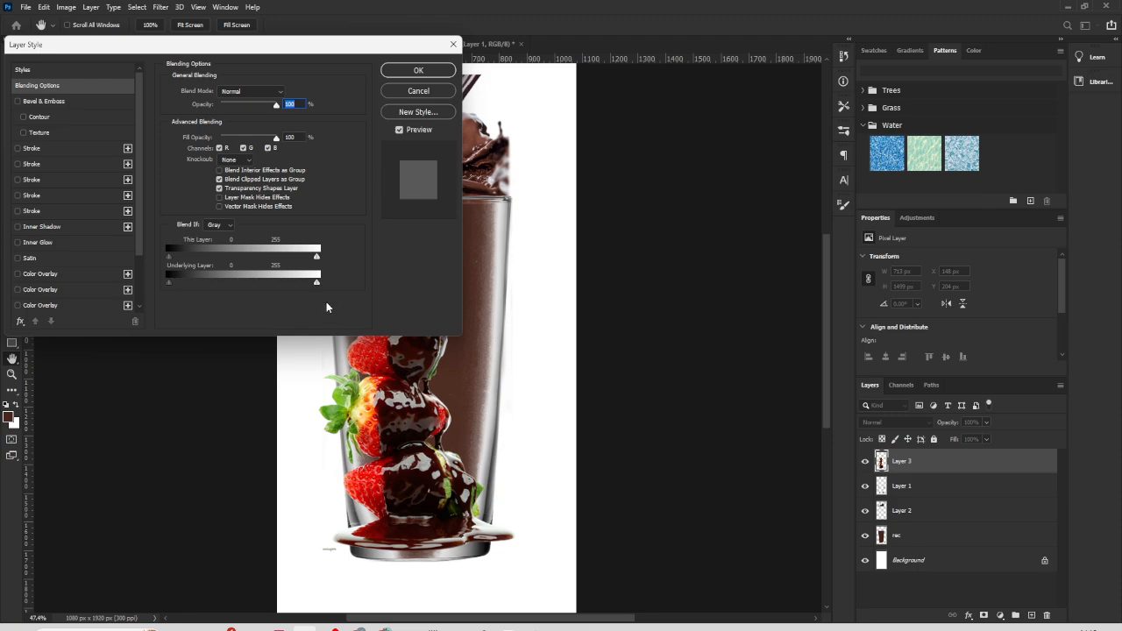
{"action": "left_click_drag", "start_coordinate": [317, 287], "coordinate": [162, 295]}
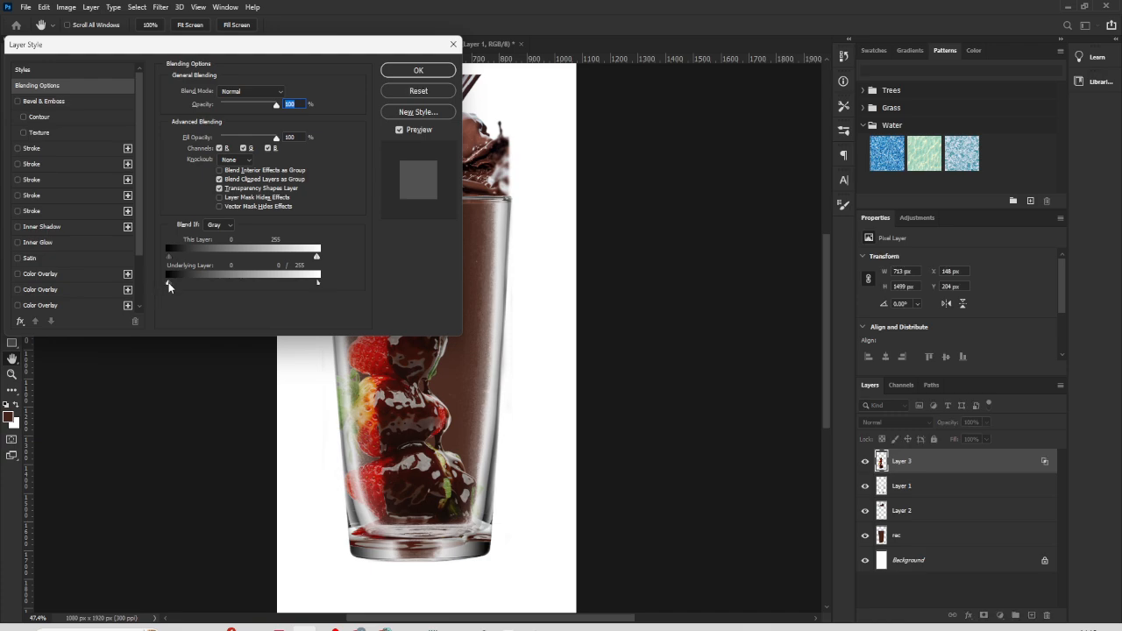
{"action": "left_click_drag", "start_coordinate": [168, 283], "coordinate": [194, 292]}
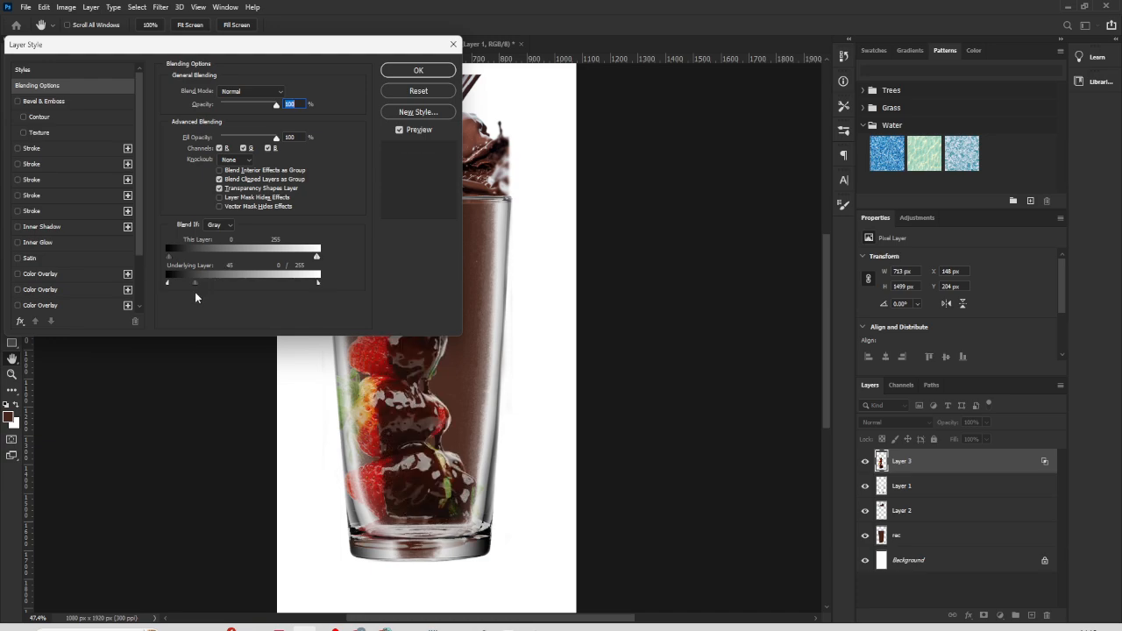
{"action": "left_click", "coordinate": [419, 71]}
Step: Shift the strawberry stack toward the glass's left wall and set Layer 3's opacity and fill to 80%
{"action": "left_click_drag", "start_coordinate": [412, 289], "coordinate": [372, 279]}
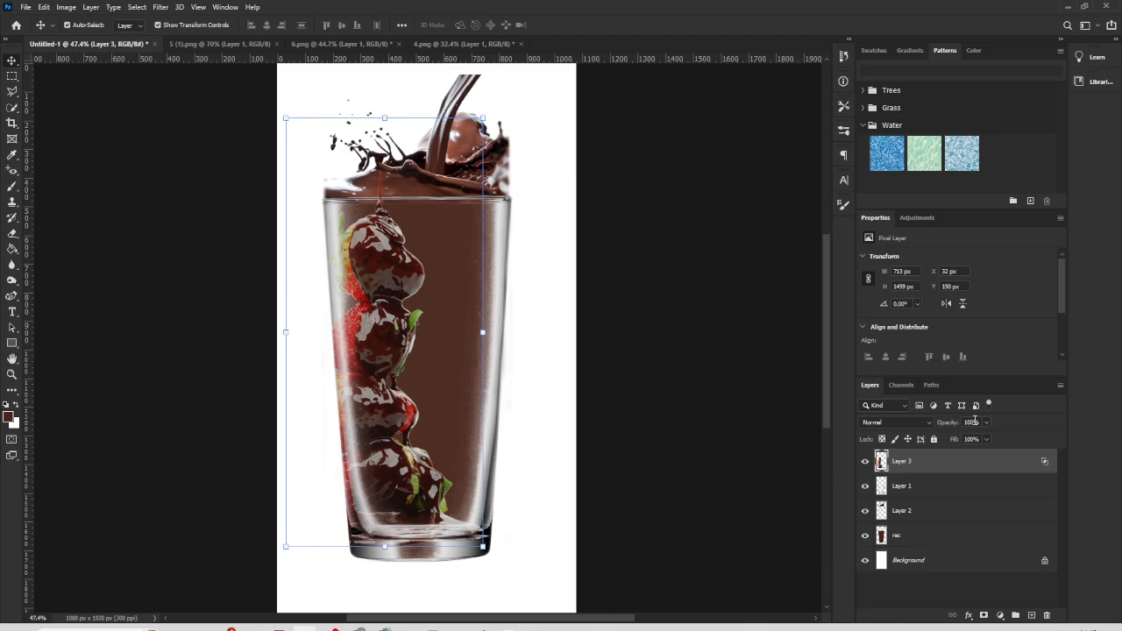
{"action": "type", "text": "80"}
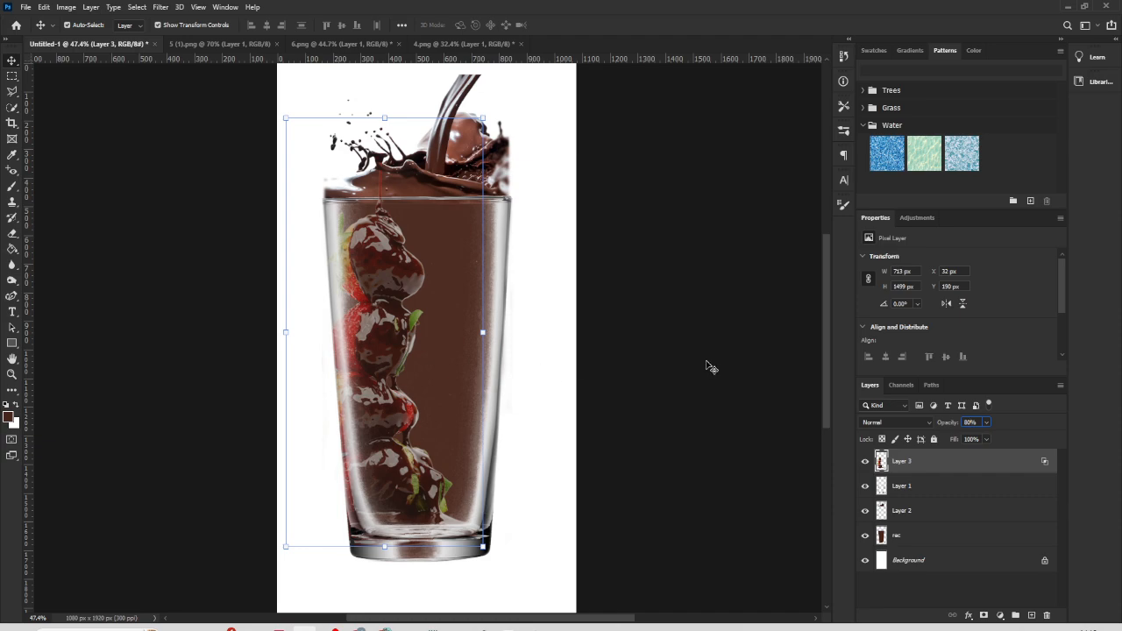
{"action": "left_click", "coordinate": [971, 439]}
{"action": "type", "text": "80"}
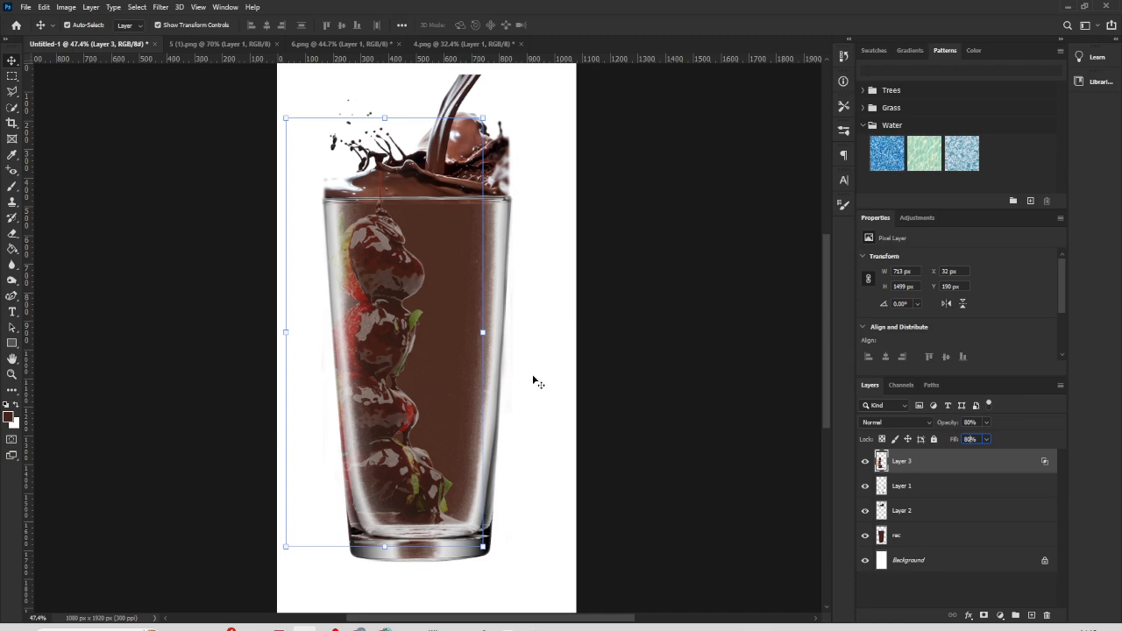
{"action": "left_click", "coordinate": [631, 389]}
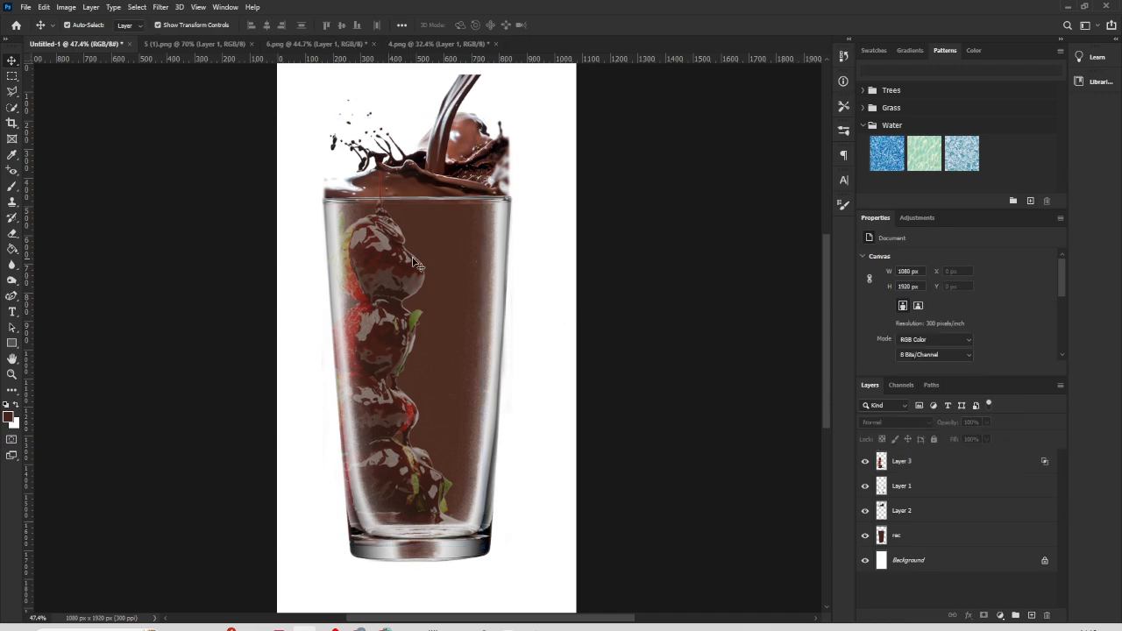
Step: Raise the opacity of the strawberry stack on Layer 3 to 90%
{"action": "left_click", "coordinate": [383, 299]}
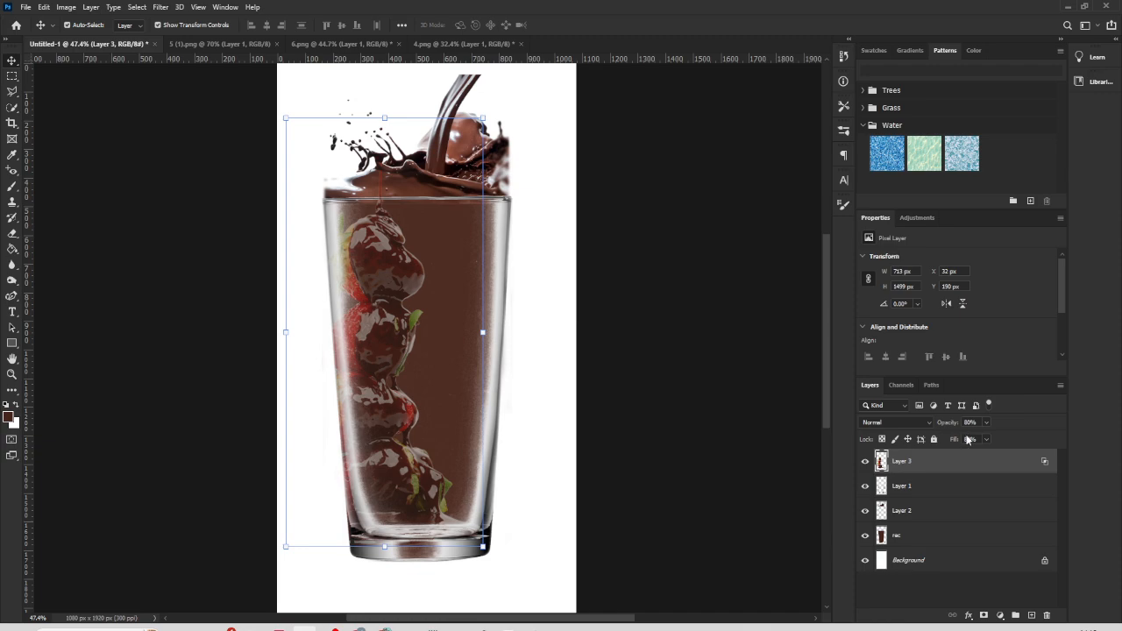
{"action": "type", "text": "90"}
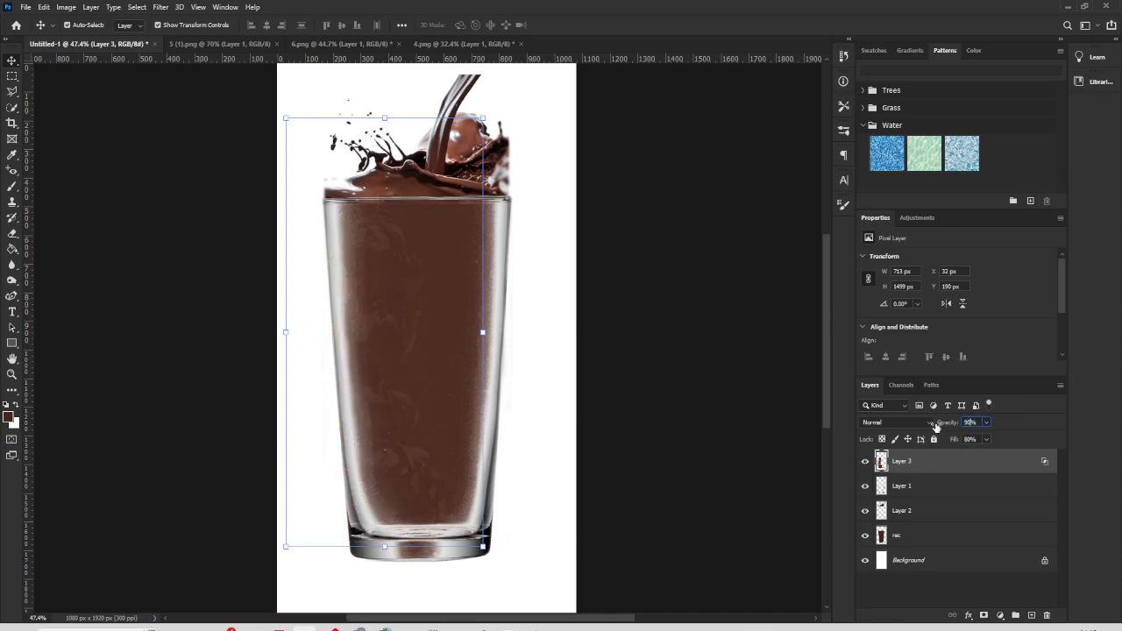
{"action": "left_click", "coordinate": [639, 358]}
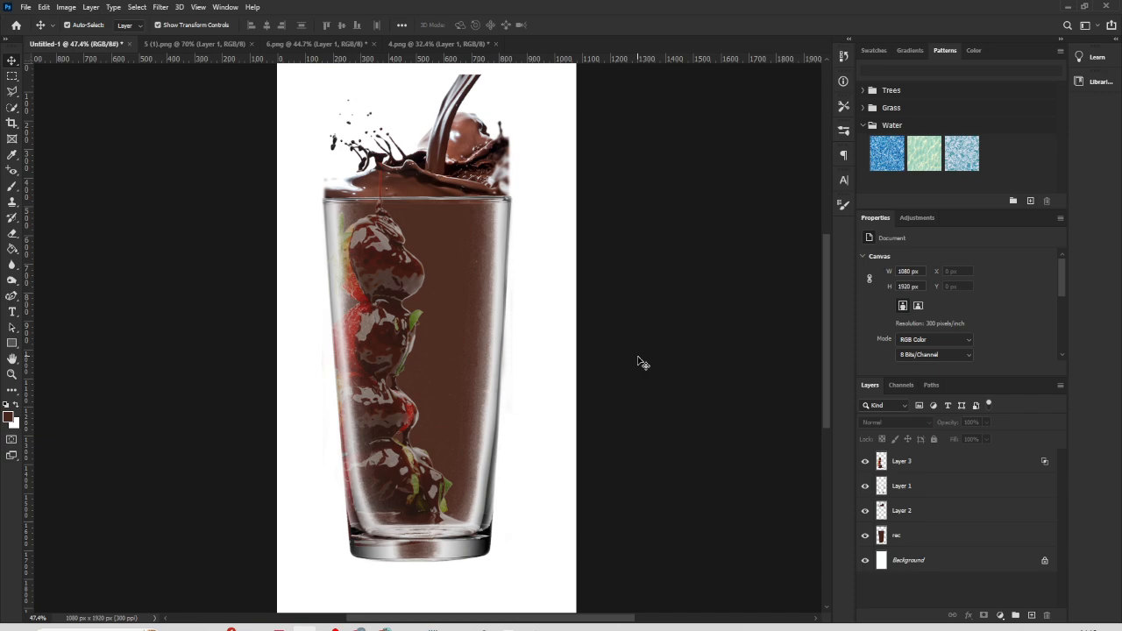
{"action": "left_click", "coordinate": [381, 262]}
{"action": "right_click", "coordinate": [921, 470]}
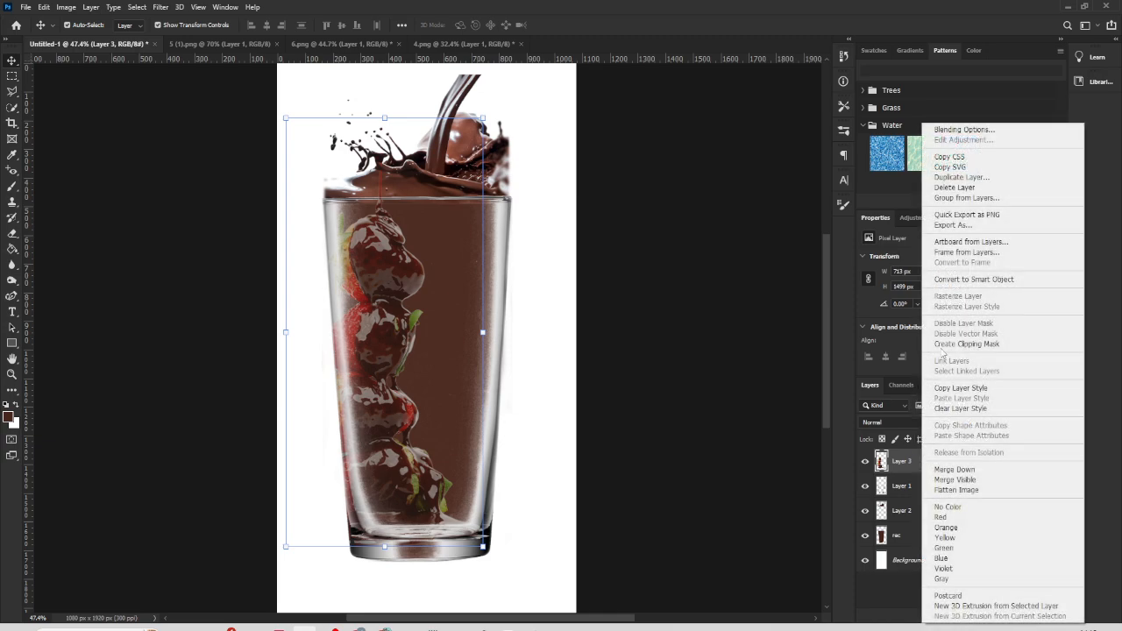
{"action": "left_click", "coordinate": [975, 280]}
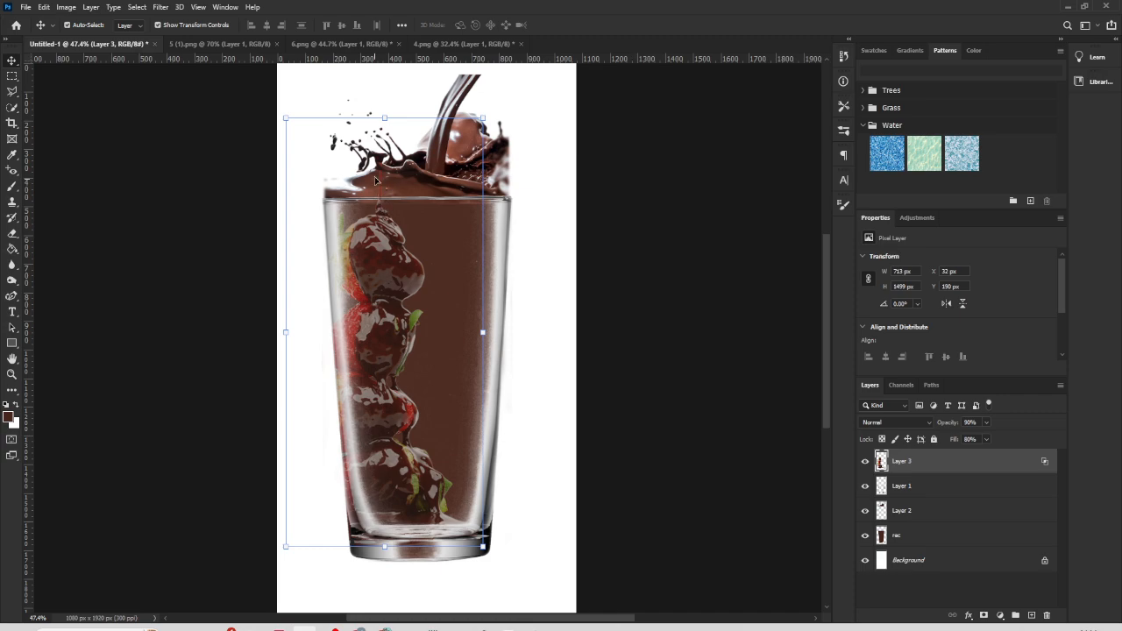
Step: Erase the strawberry stack's thin chocolate drip above the glass rim and the green leaf beside the second strawberry
{"action": "left_click", "coordinate": [106, 146]}
{"action": "left_click", "coordinate": [384, 364]}
{"action": "left_click", "coordinate": [14, 235]}
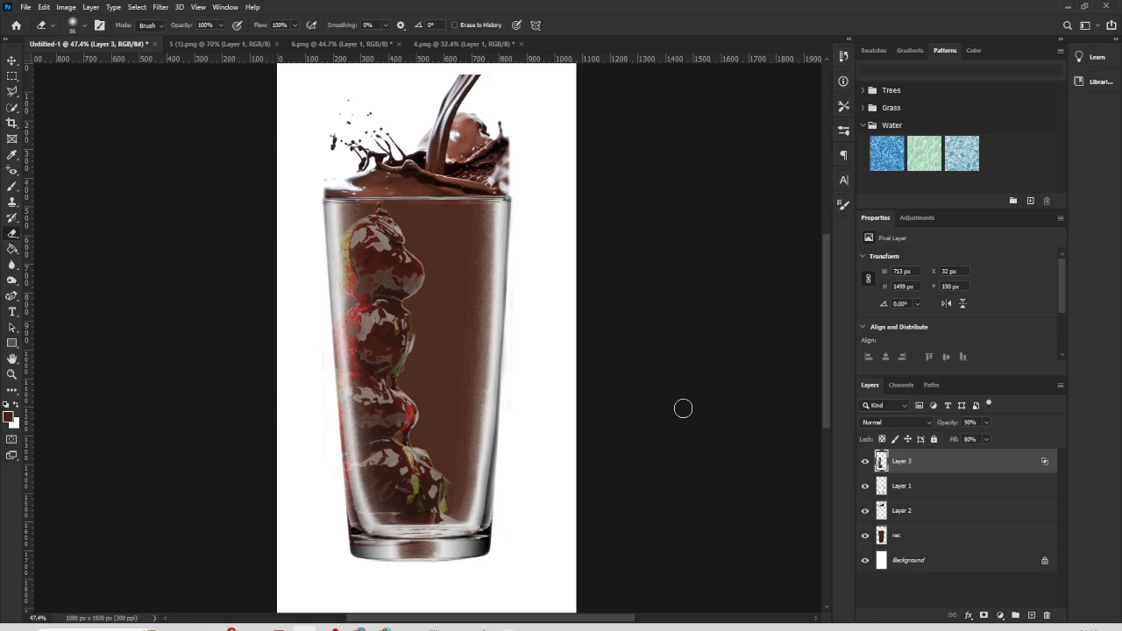
Step: Scale Layer 3, Layer 1, Layer 2 and rec together to about 898 by 1871 px and move them to the canvas's right edge
{"action": "left_click", "coordinate": [962, 544], "text": "shift"}
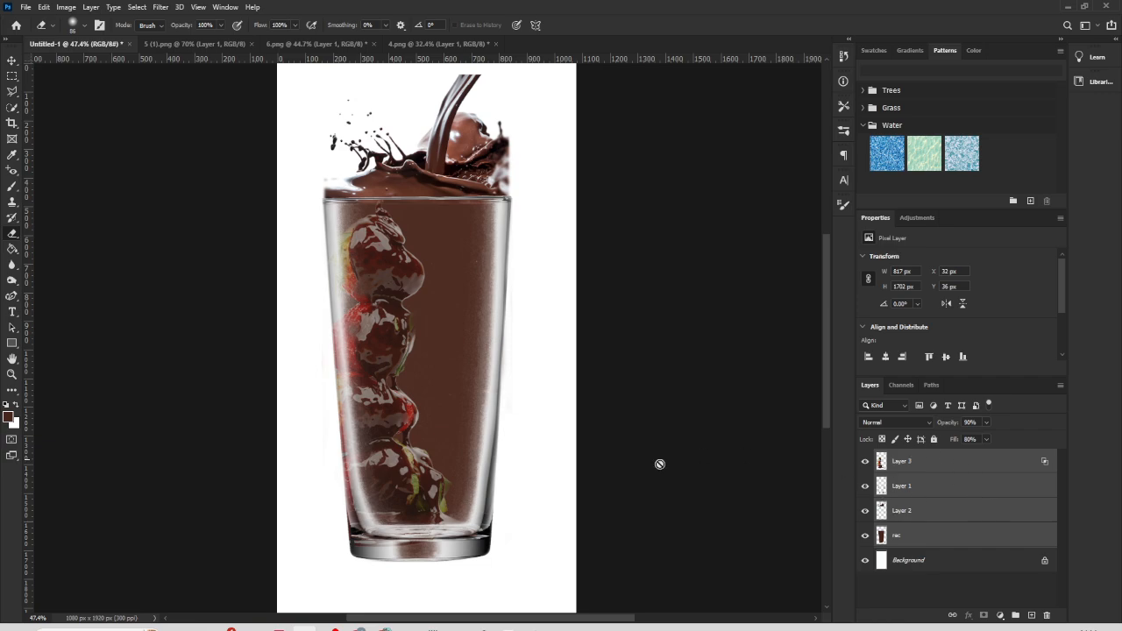
{"action": "key", "text": "ctrl+t"}
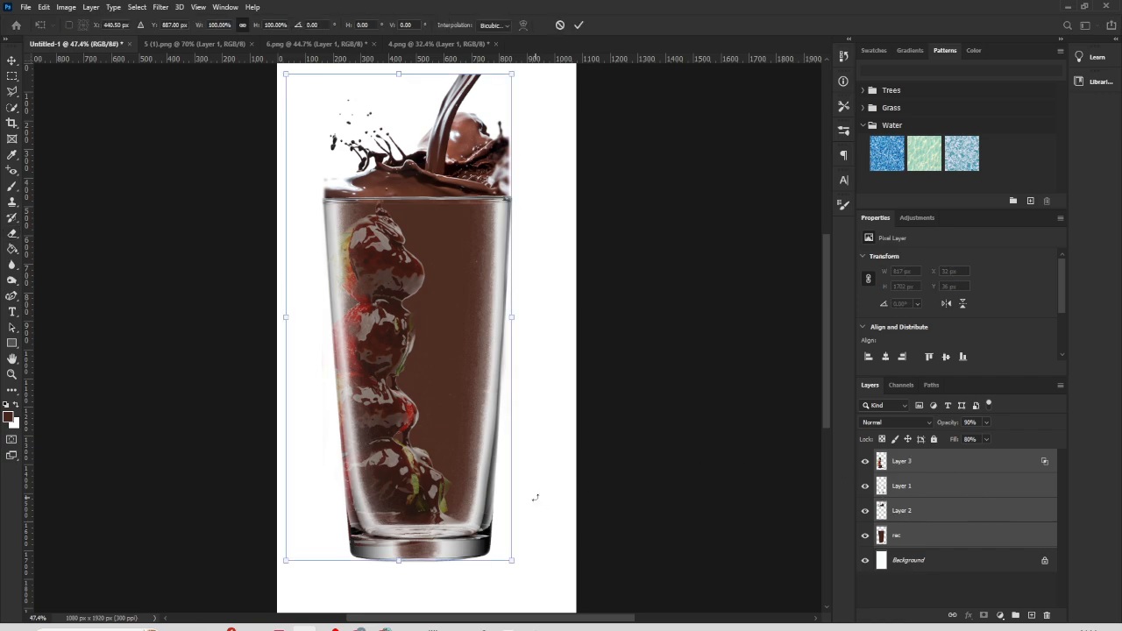
{"action": "left_click_drag", "start_coordinate": [519, 569], "coordinate": [517, 597]}
{"action": "left_click_drag", "start_coordinate": [455, 482], "coordinate": [497, 471]}
{"action": "key", "text": "Return"}
{"action": "key", "text": "e"}
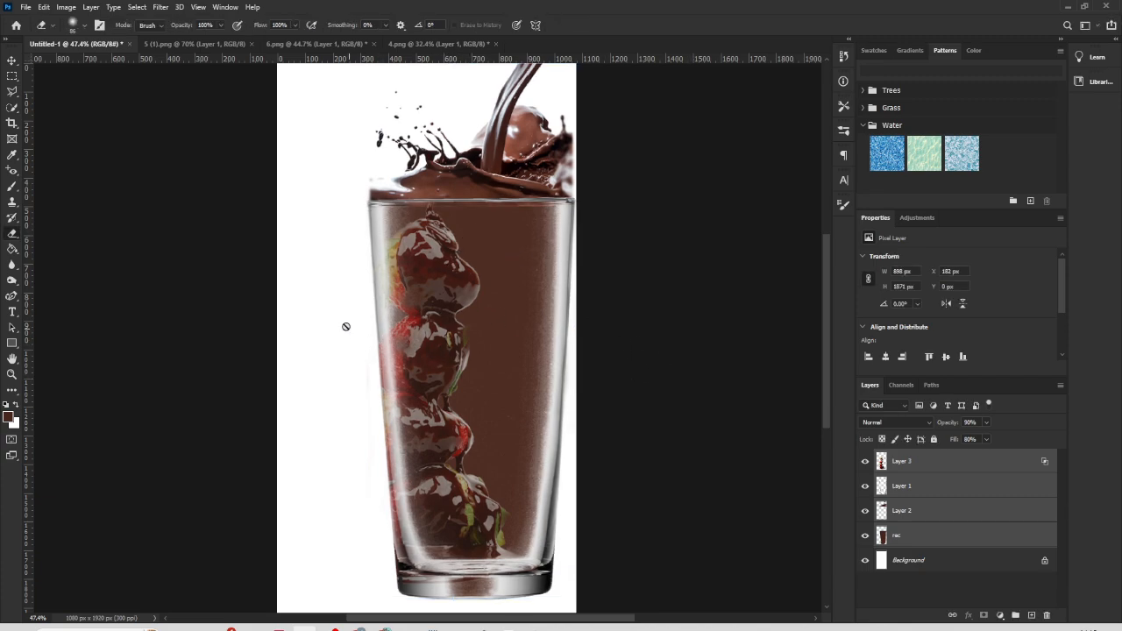
{"action": "key", "text": "v"}
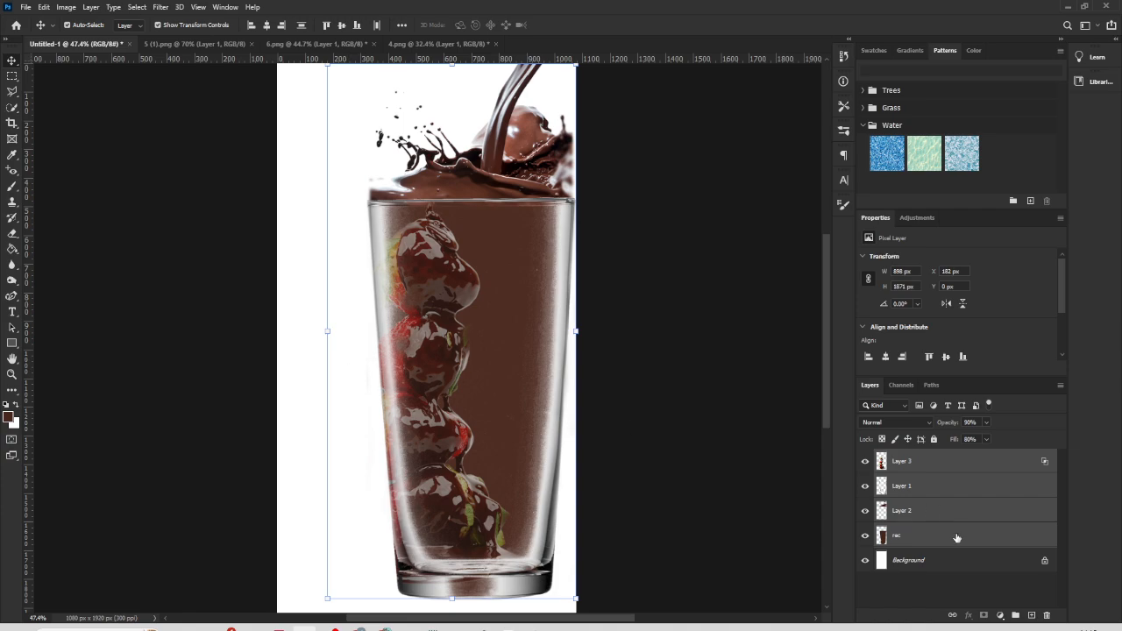
Step: Unlock the Background layer and fill it with a muted brown sampled from the glass's upper left side
{"action": "left_click", "coordinate": [1023, 565]}
{"action": "left_click", "coordinate": [1044, 563]}
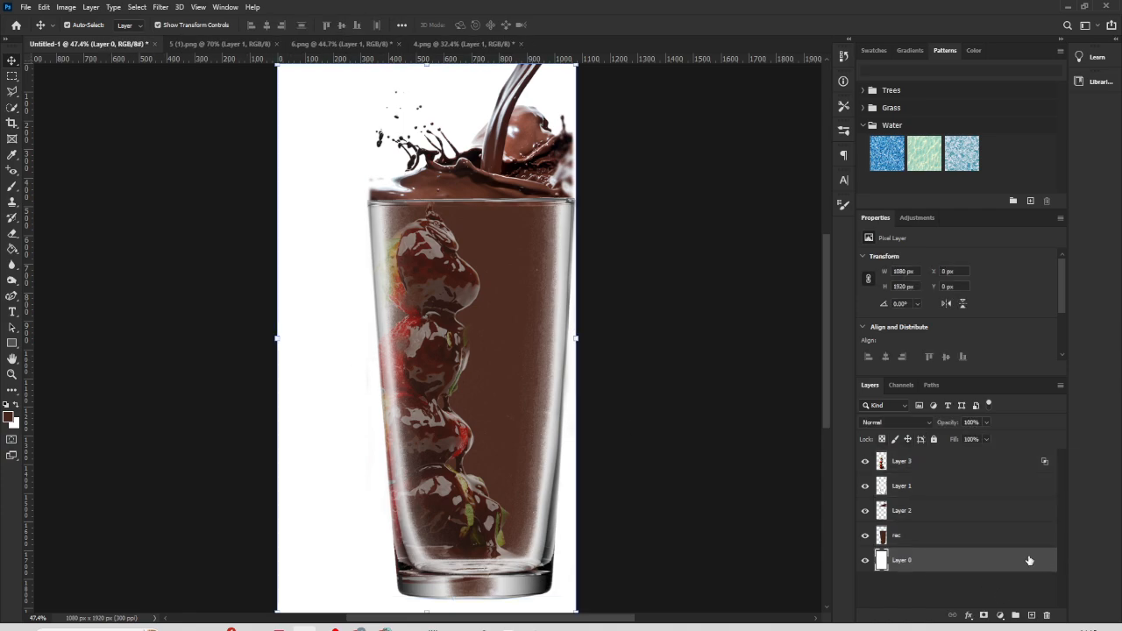
{"action": "left_click", "coordinate": [12, 249]}
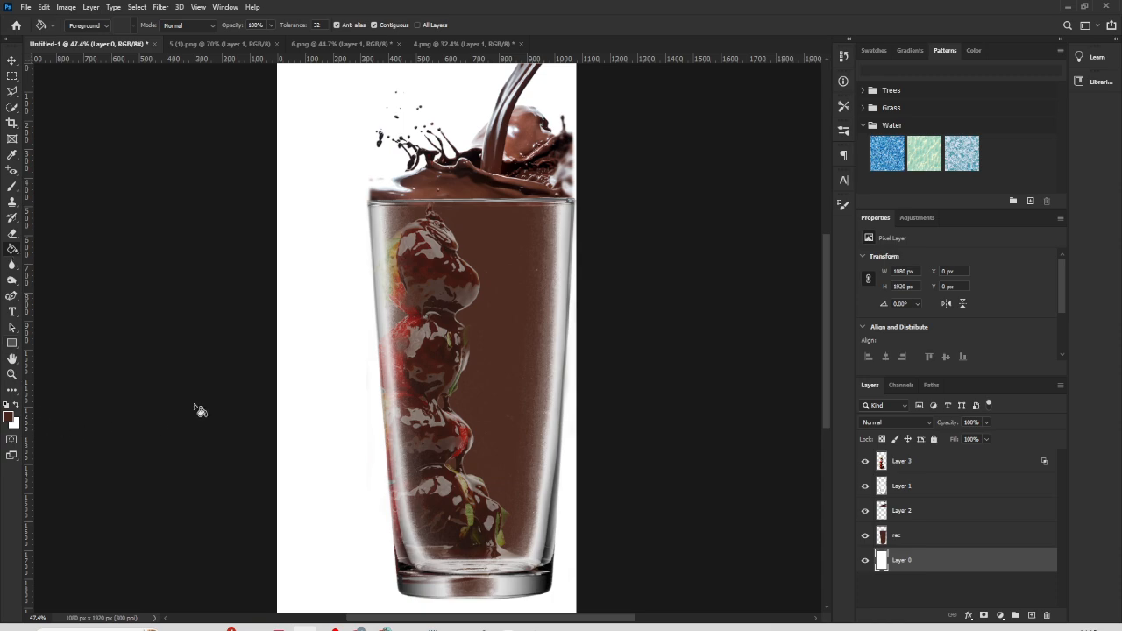
{"action": "left_click", "coordinate": [9, 419]}
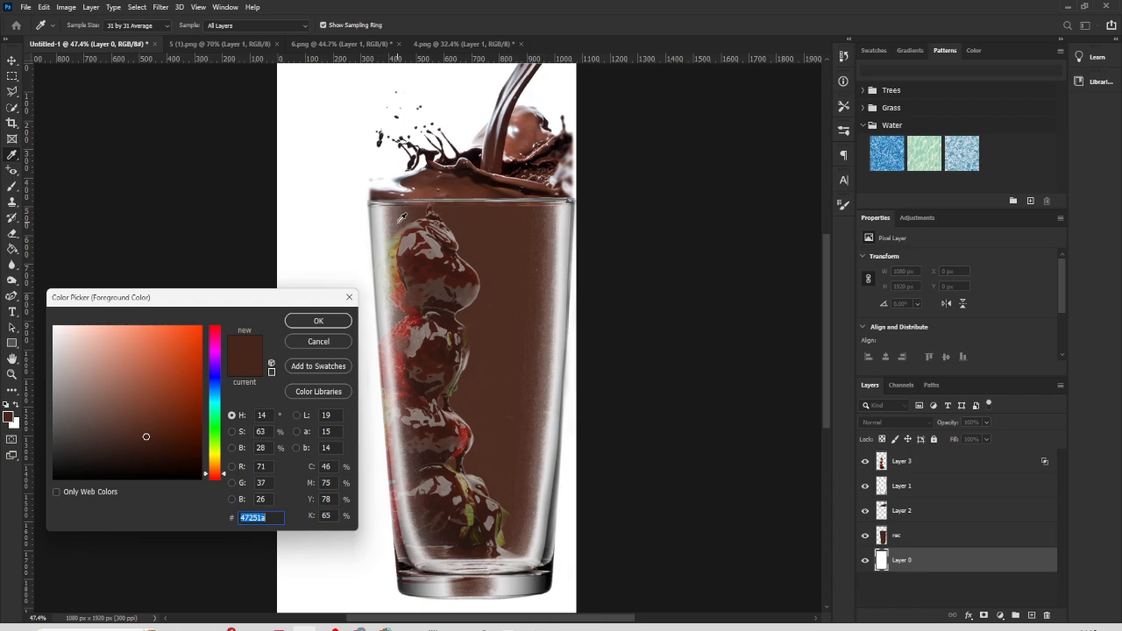
{"action": "left_click", "coordinate": [399, 220]}
{"action": "left_click", "coordinate": [326, 323]}
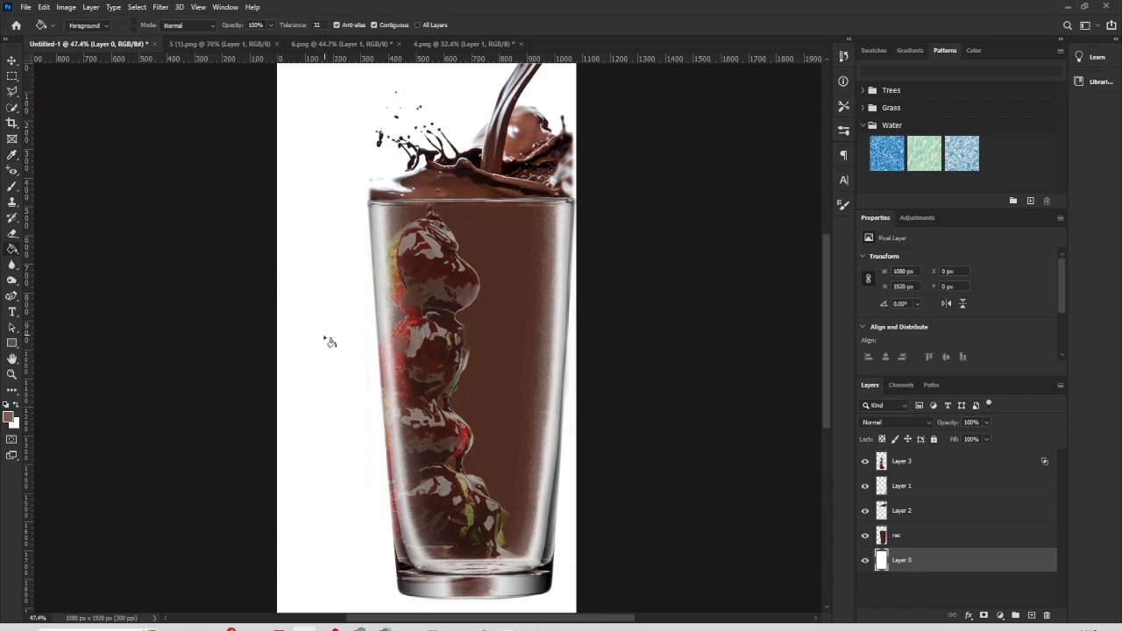
{"action": "left_click", "coordinate": [323, 334]}
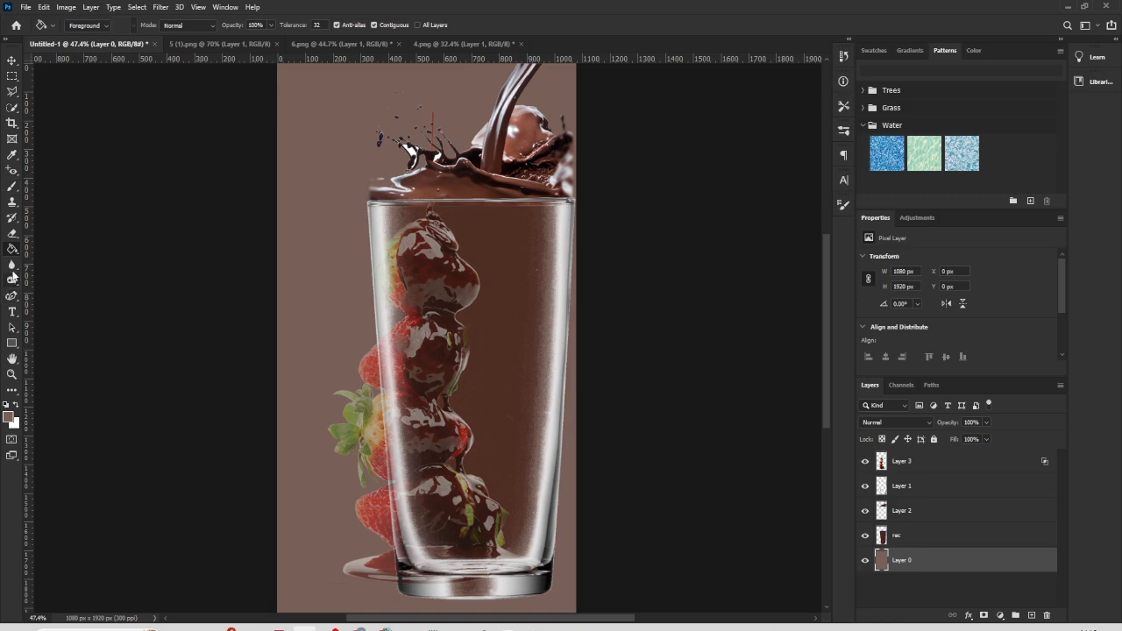
{"action": "left_click", "coordinate": [13, 233]}
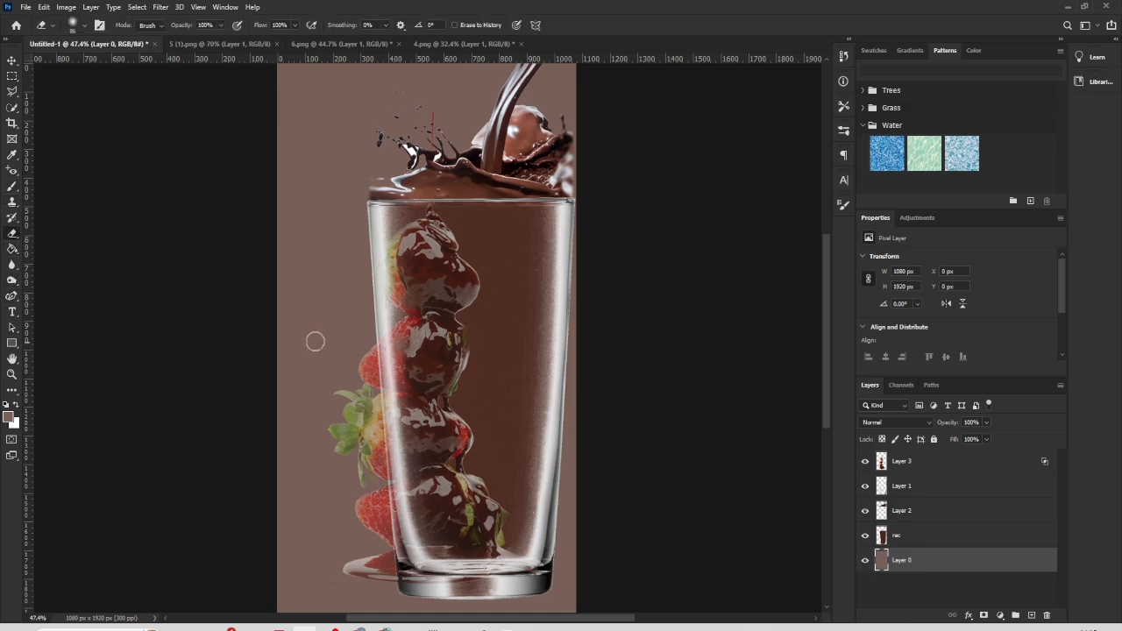
{"action": "left_click_drag", "start_coordinate": [365, 355], "coordinate": [361, 349]}
{"action": "key", "text": "ctrl+z"}
Step: Erase the strawberries, leaves and chocolate puddle on Layer 3 that extend outside the glass's left wall, enlarging the eraser brush
{"action": "key", "text": "v"}
{"action": "left_click", "coordinate": [369, 433]}
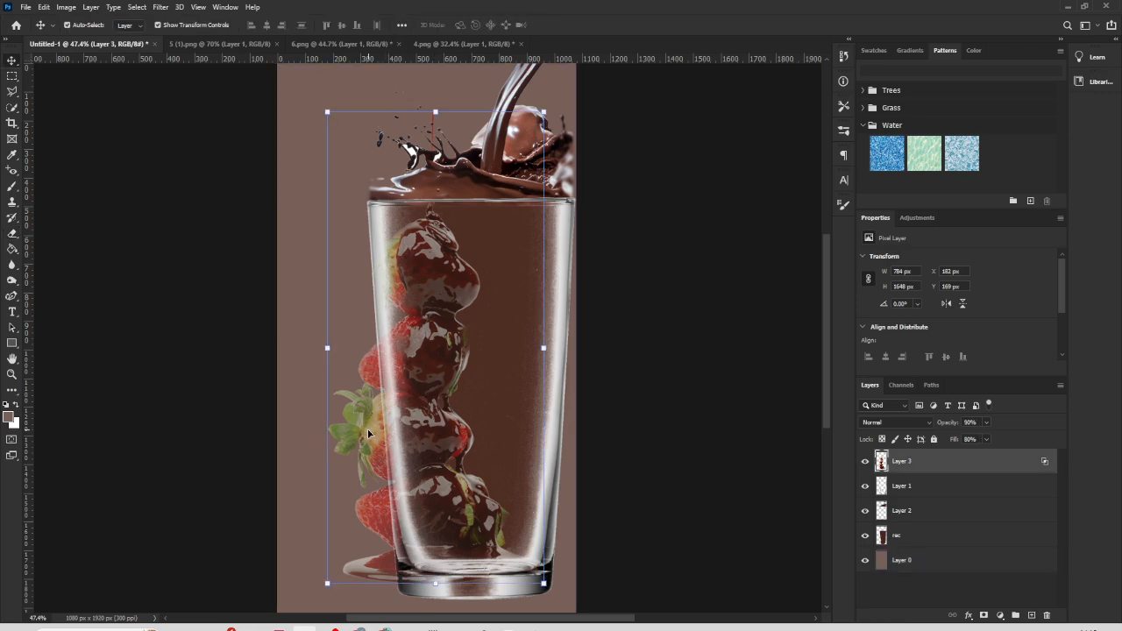
{"action": "key", "text": "e"}
{"action": "mouse_move", "coordinate": [360, 351]}
{"action": "left_mouse_down"}
{"action": "mouse_move", "coordinate": [362, 340]}
{"action": "mouse_move", "coordinate": [370, 447]}
{"action": "mouse_move", "coordinate": [357, 409]}
{"action": "mouse_move", "coordinate": [364, 375]}
{"action": "mouse_move", "coordinate": [345, 401]}
{"action": "mouse_move", "coordinate": [333, 365]}
{"action": "mouse_move", "coordinate": [355, 508]}
{"action": "mouse_move", "coordinate": [368, 409]}
{"action": "mouse_move", "coordinate": [382, 519]}
{"action": "mouse_move", "coordinate": [366, 565]}
{"action": "left_mouse_up"}
{"action": "key", "text": "bracketright"}
{"action": "key", "text": "bracketright"}
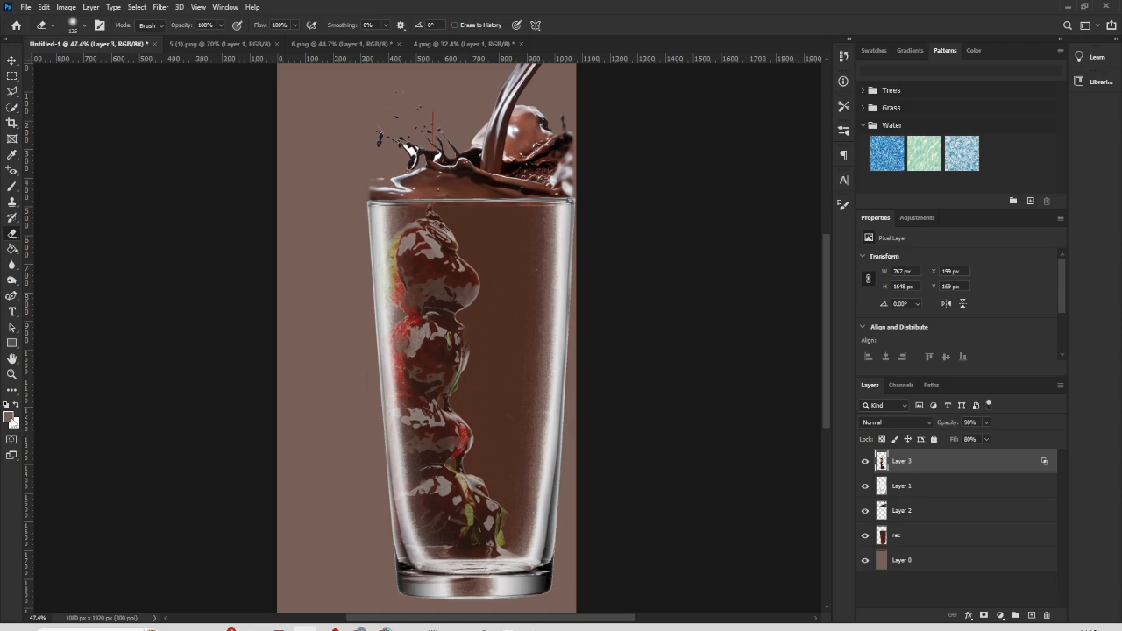
Step: Set the foreground colour to light peach, #f0b7a4
{"action": "left_click", "coordinate": [9, 417]}
{"action": "mouse_move", "coordinate": [140, 409]}
{"action": "left_mouse_down"}
{"action": "mouse_move", "coordinate": [91, 408]}
{"action": "mouse_move", "coordinate": [76, 351]}
{"action": "mouse_move", "coordinate": [99, 335]}
{"action": "left_mouse_up"}
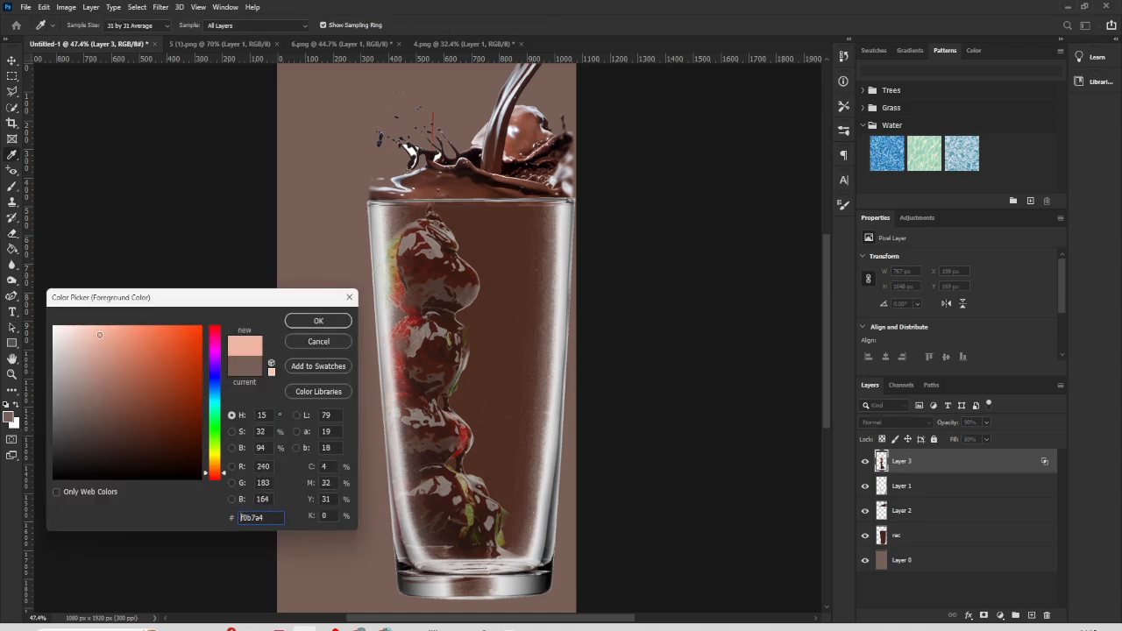
{"action": "left_click", "coordinate": [330, 325]}
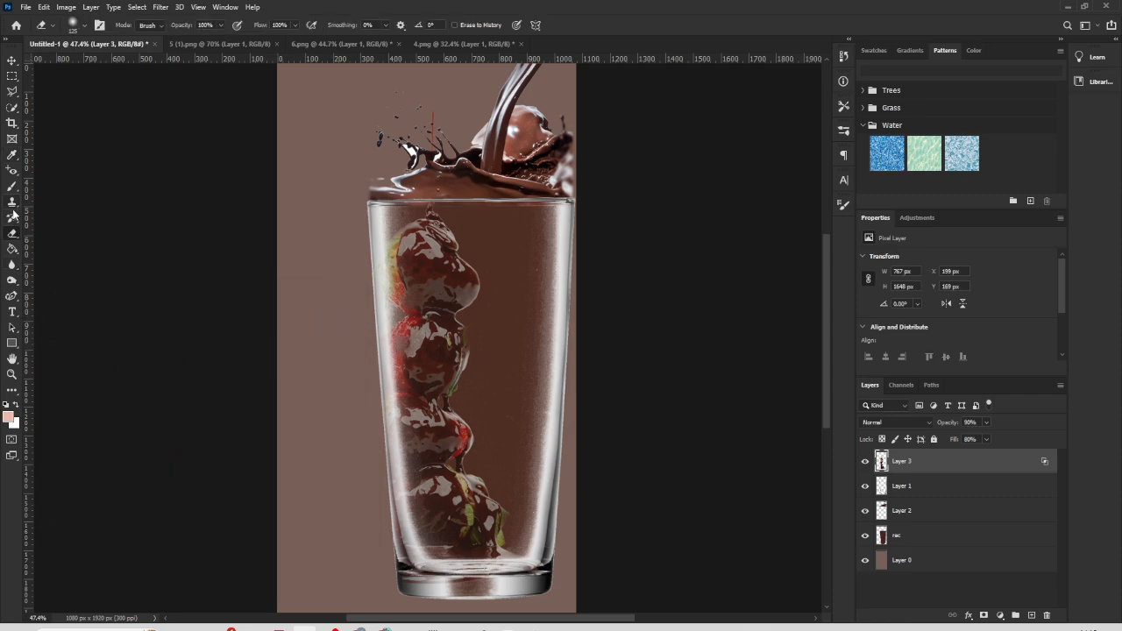
{"action": "left_click", "coordinate": [12, 249]}
{"action": "left_click", "coordinate": [332, 410]}
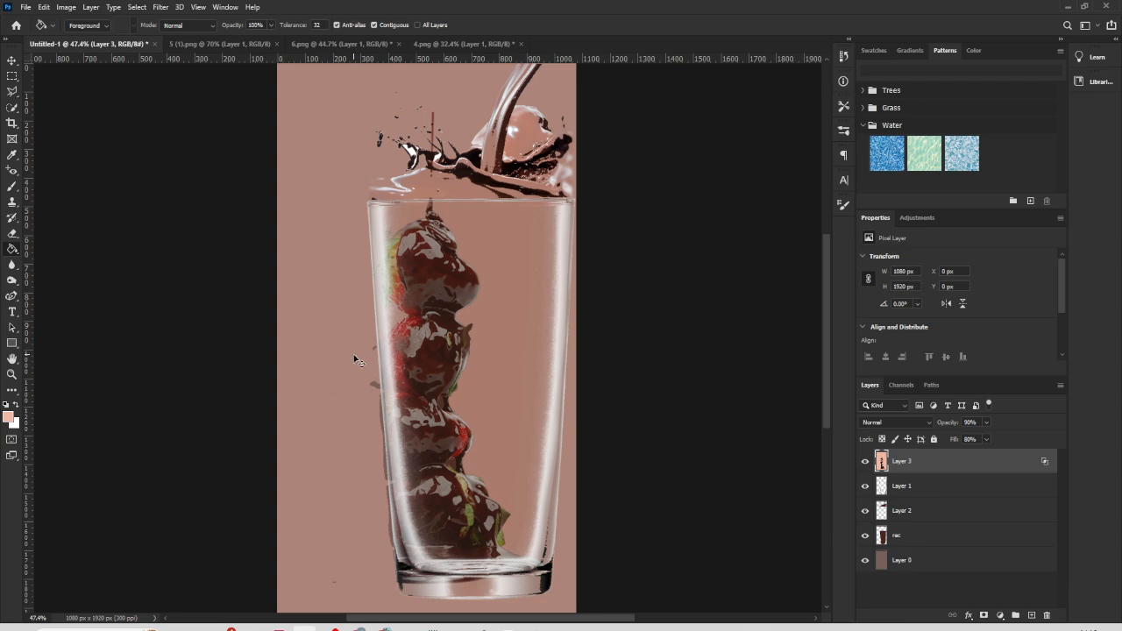
{"action": "key", "text": "ctrl+z"}
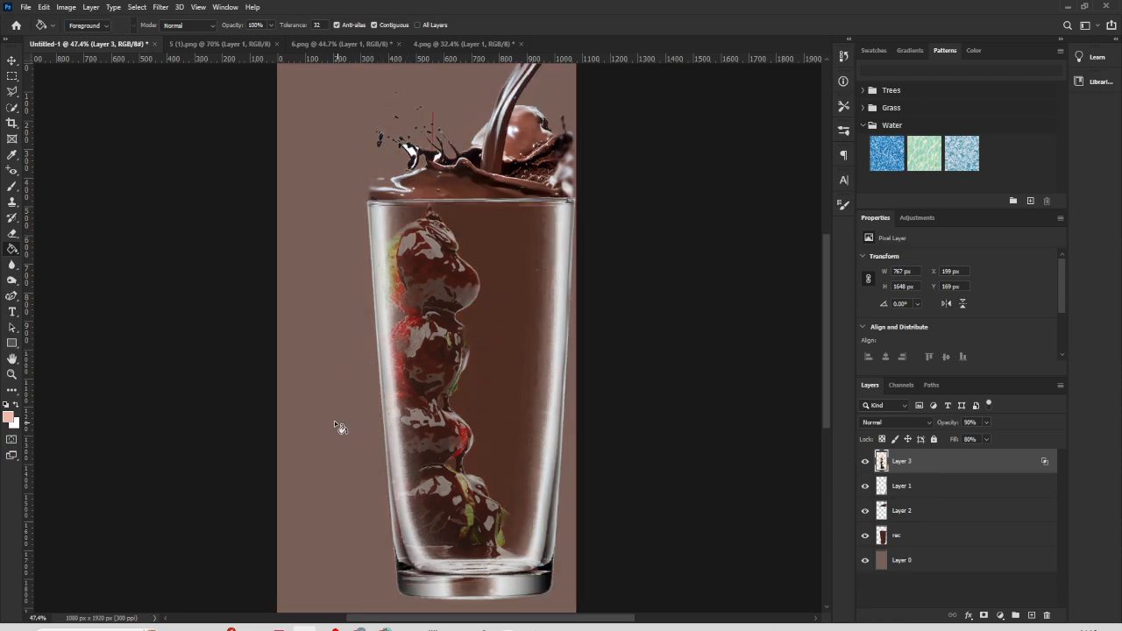
Step: Select the background layer, Layer 0, and fill it with the light peach foreground colour
{"action": "key", "text": "v"}
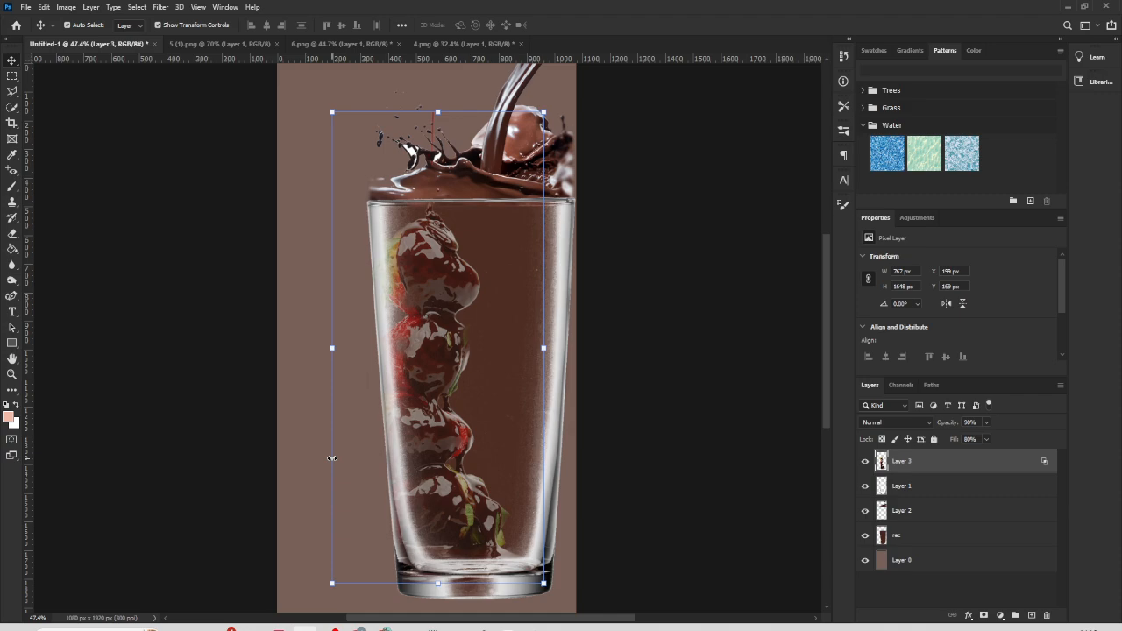
{"action": "left_click", "coordinate": [309, 522]}
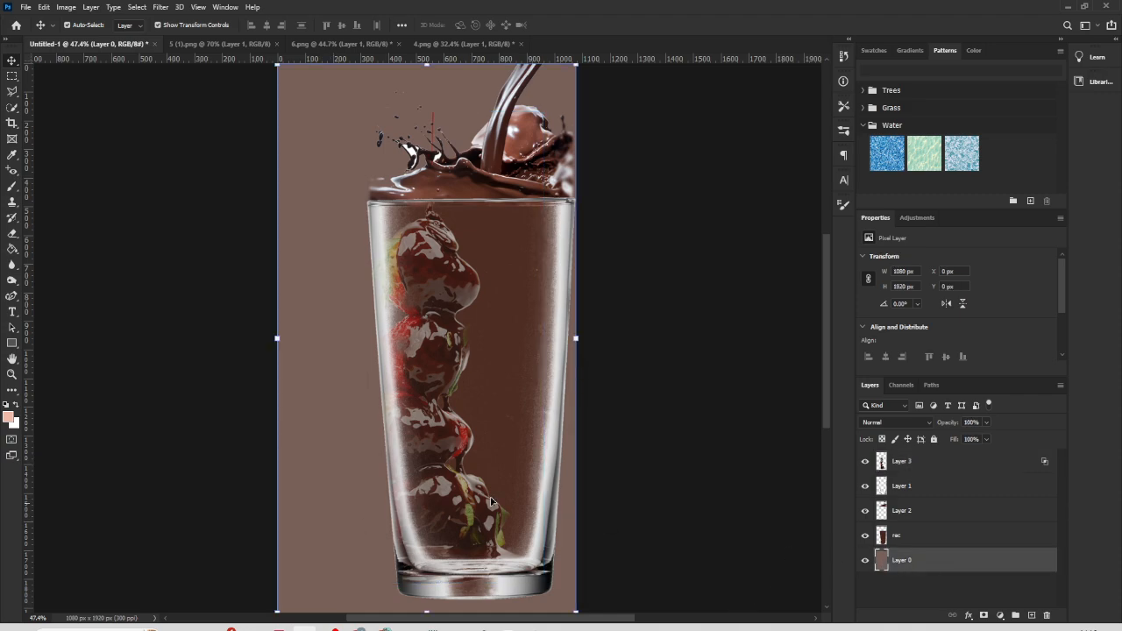
{"action": "key", "text": "g"}
{"action": "left_click", "coordinate": [299, 509]}
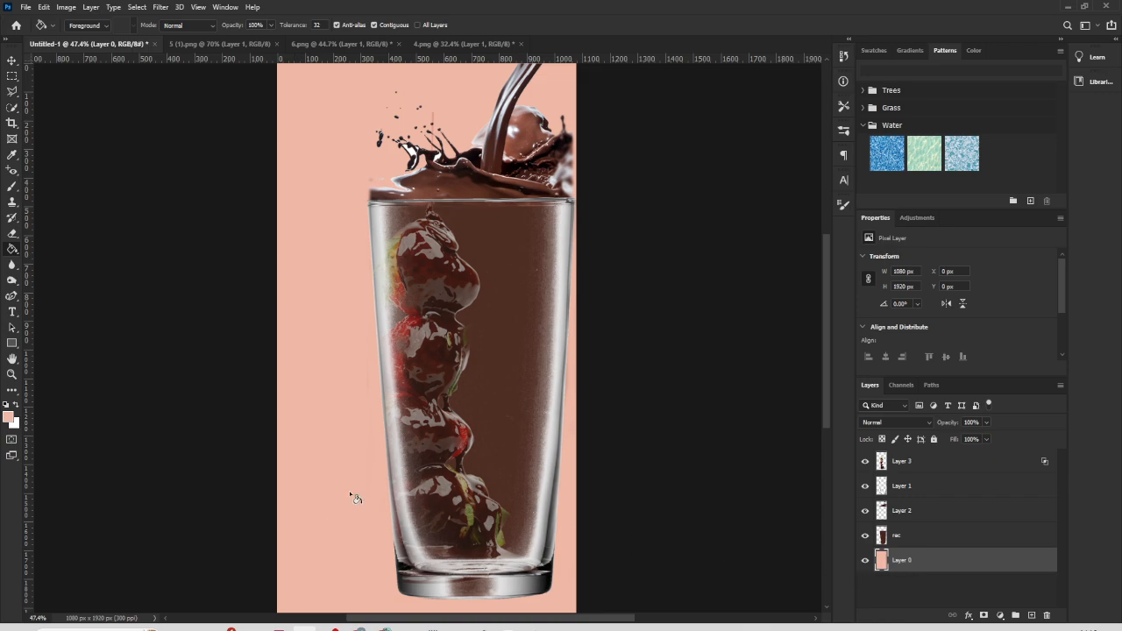
Step: Lighten the foreground colour to #ffcfbf, refill Layer 0 with it and deselect all layers
{"action": "left_click", "coordinate": [10, 420]}
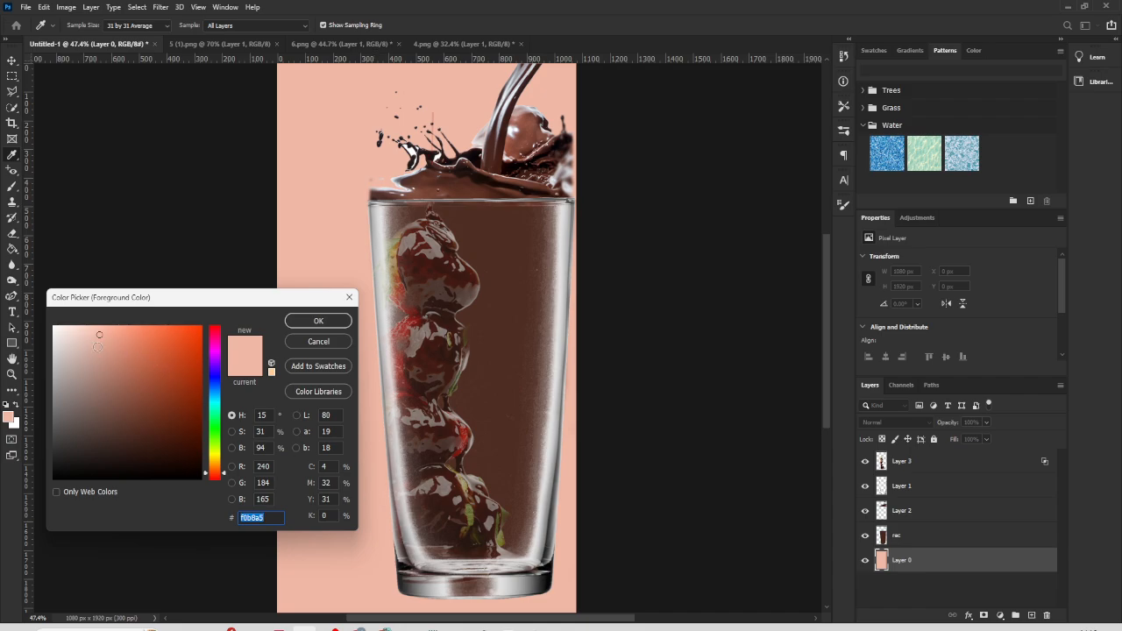
{"action": "left_click_drag", "start_coordinate": [94, 338], "coordinate": [90, 324]}
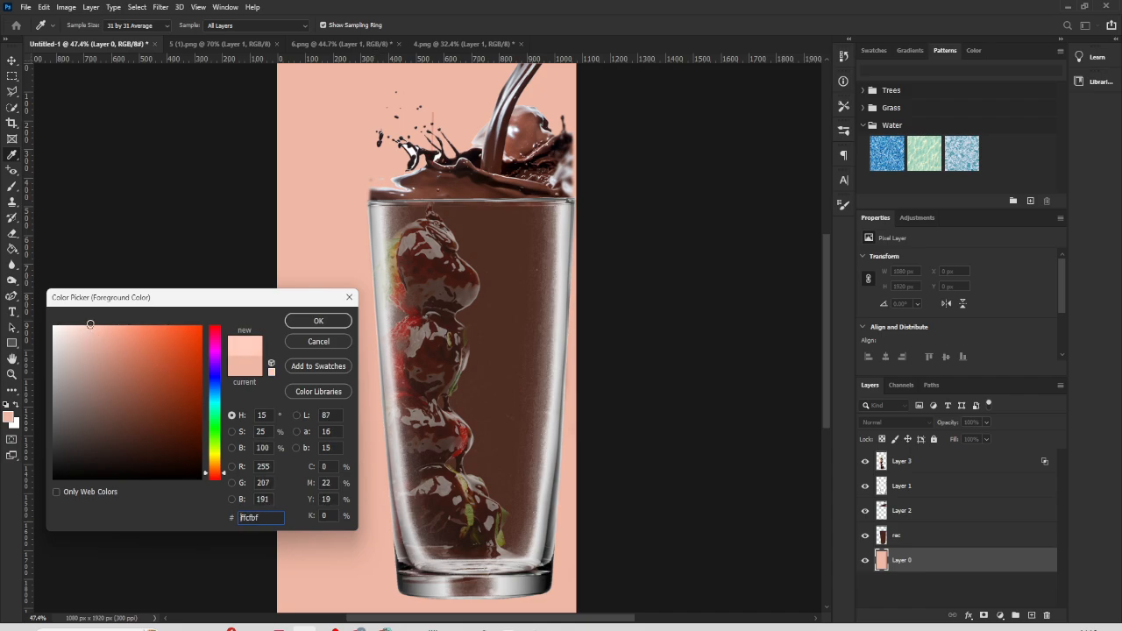
{"action": "left_click", "coordinate": [320, 321]}
{"action": "left_click", "coordinate": [324, 374]}
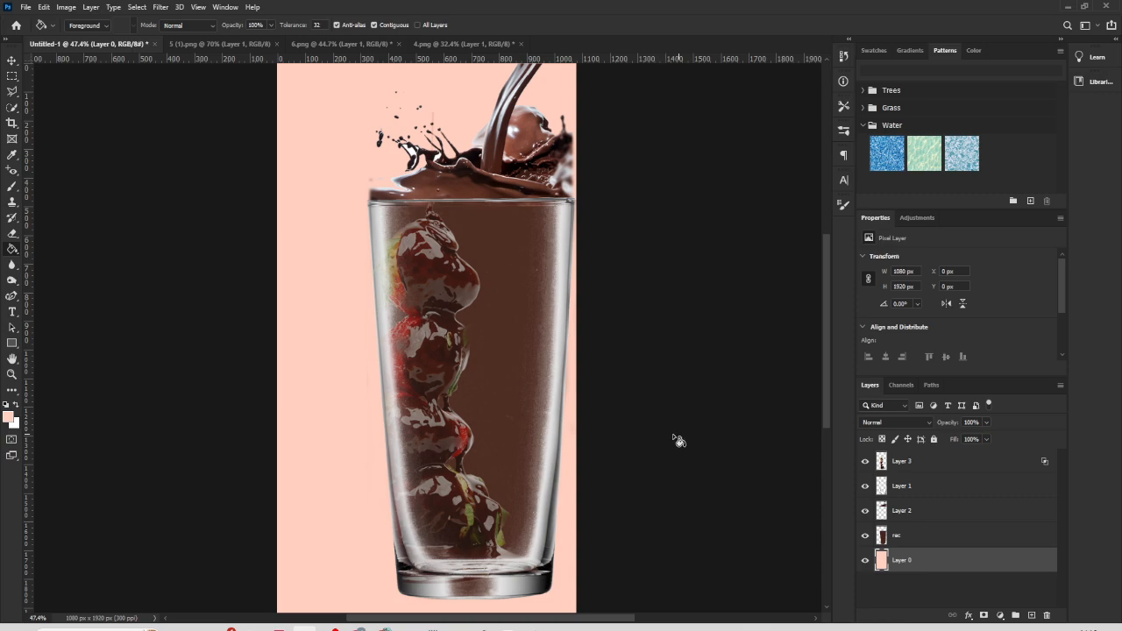
{"action": "left_click", "coordinate": [13, 60]}
{"action": "left_click", "coordinate": [167, 188]}
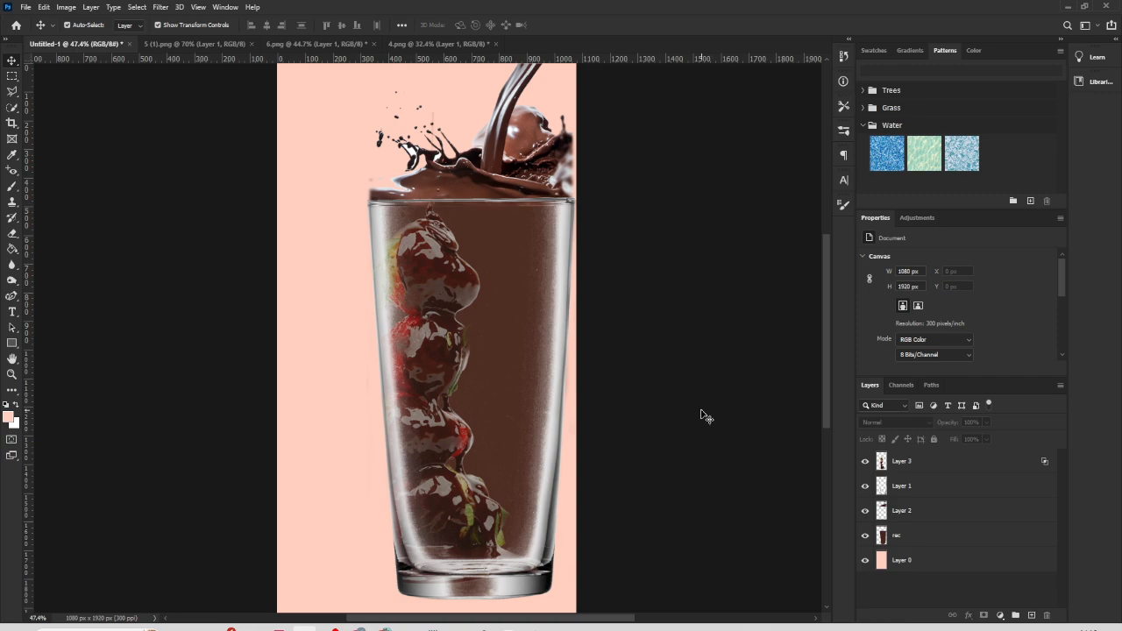